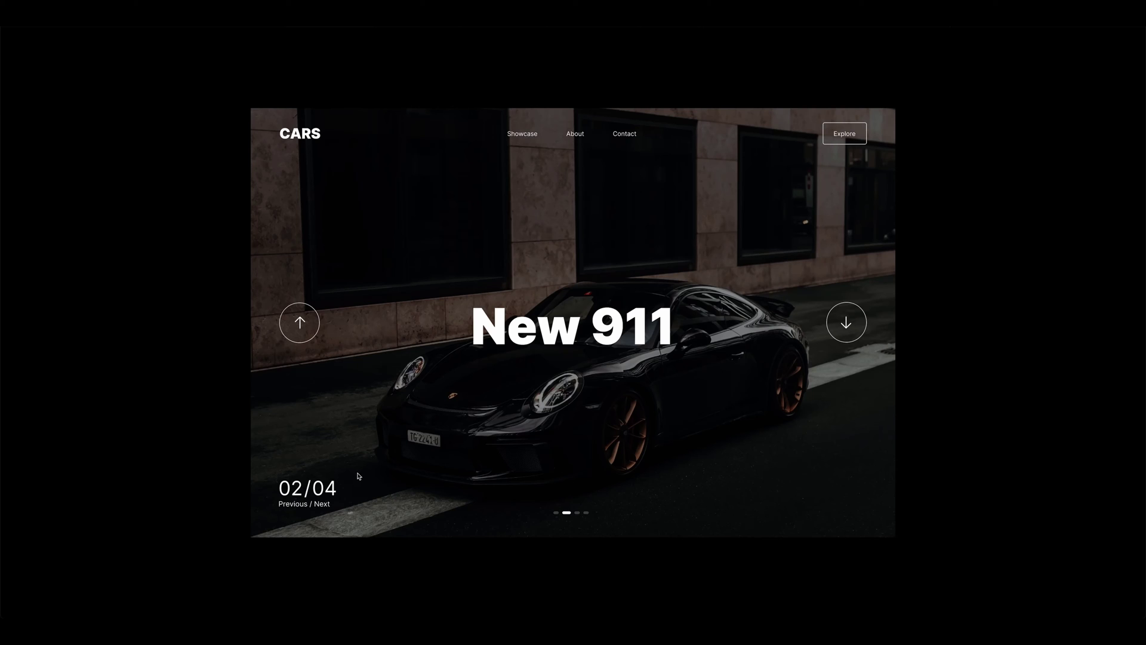
# Go to the previous slide in the car slider prototype.
pyautogui.click(300, 323)
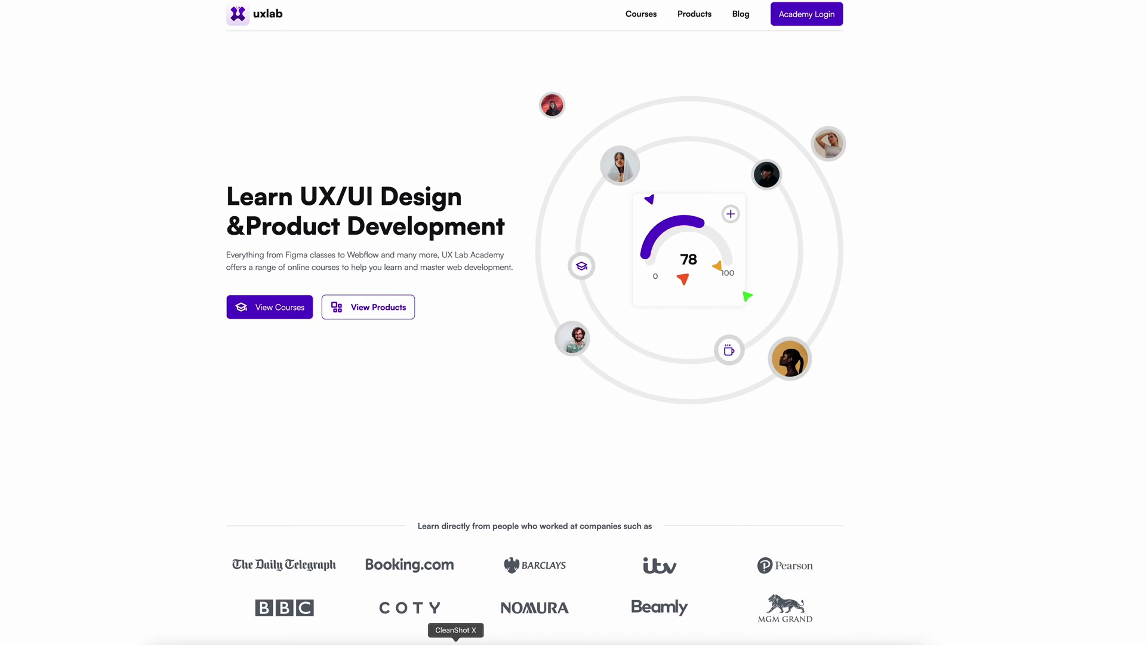
# Log in to the uxlab academy with the account's e-mail and password.
pyautogui.click(822, 23)
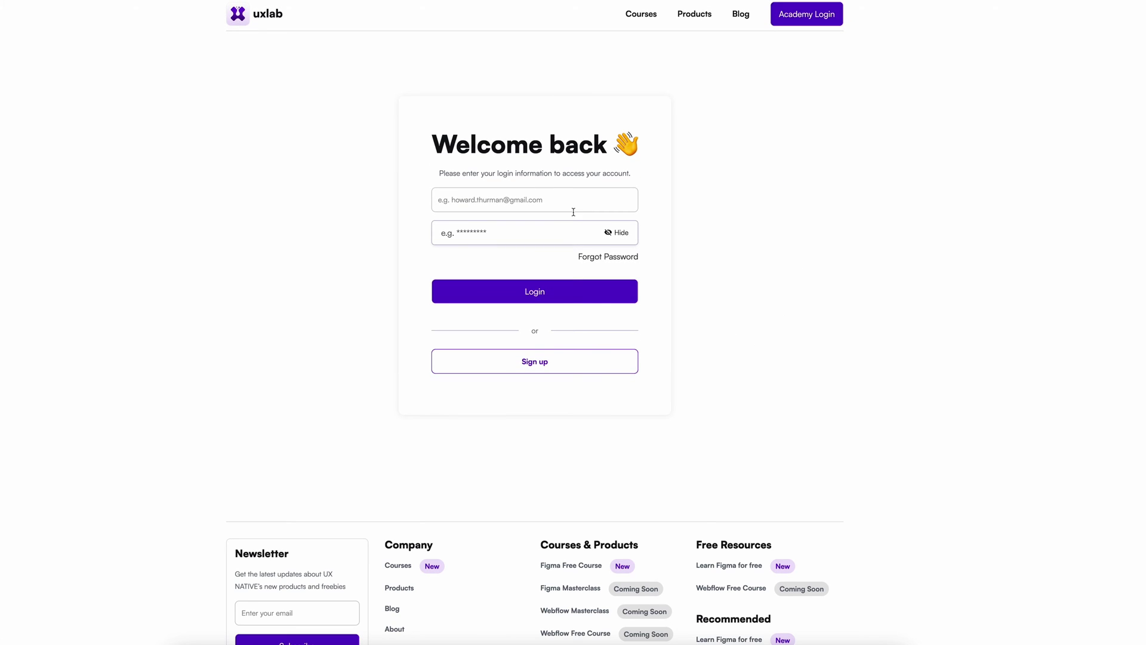
pyautogui.click(566, 207)
pyautogui.click(508, 230)
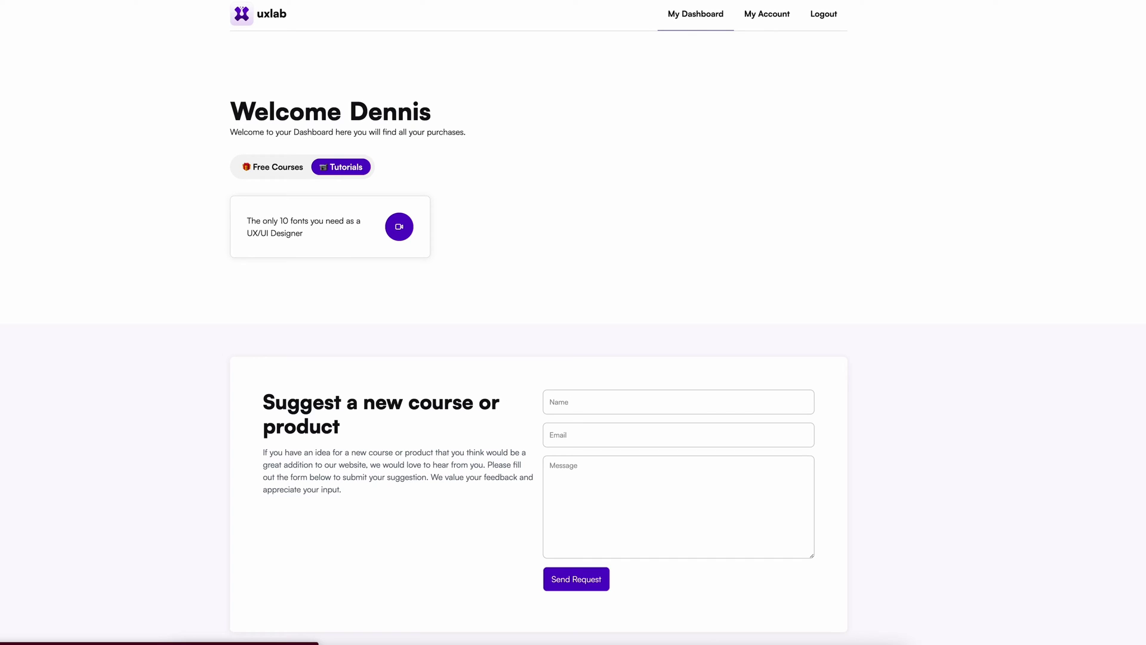
# Open the tutorial "The only 10 fonts you need as a UX/UI Designer" from the dashboard's tutorials.
pyautogui.click(302, 169)
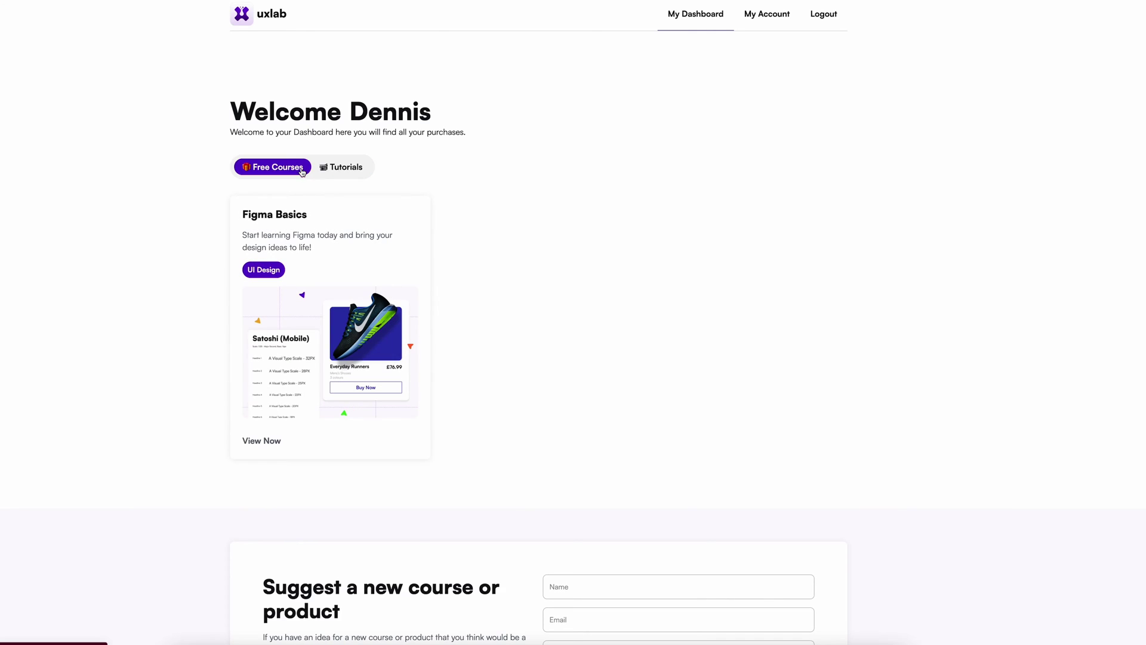
pyautogui.click(336, 171)
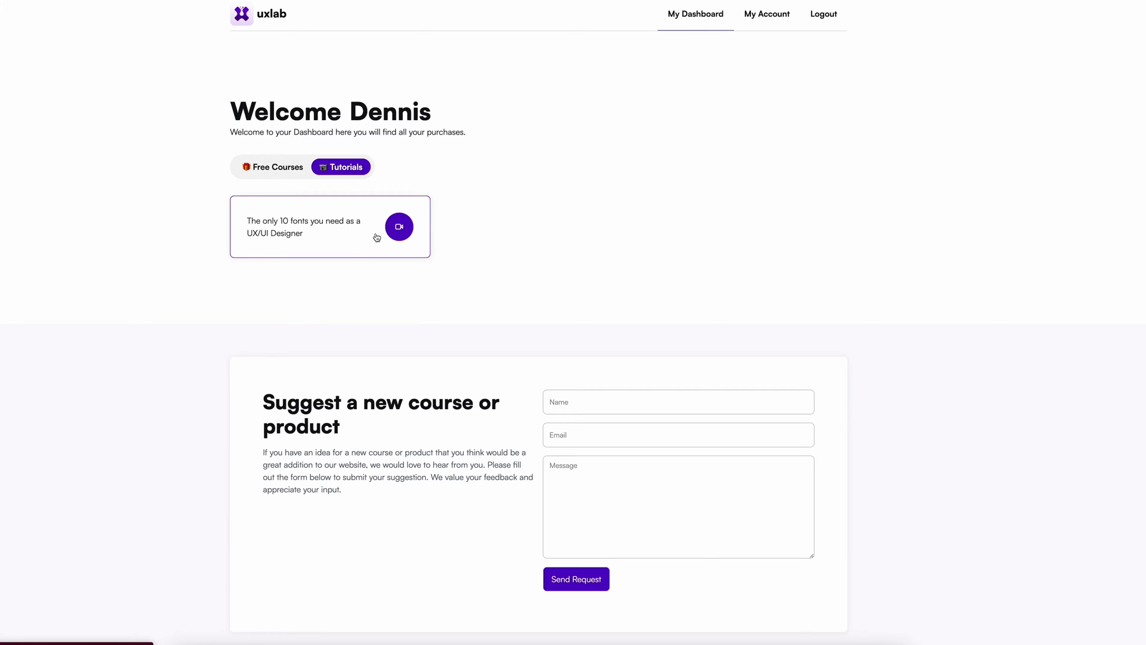
pyautogui.click(377, 237)
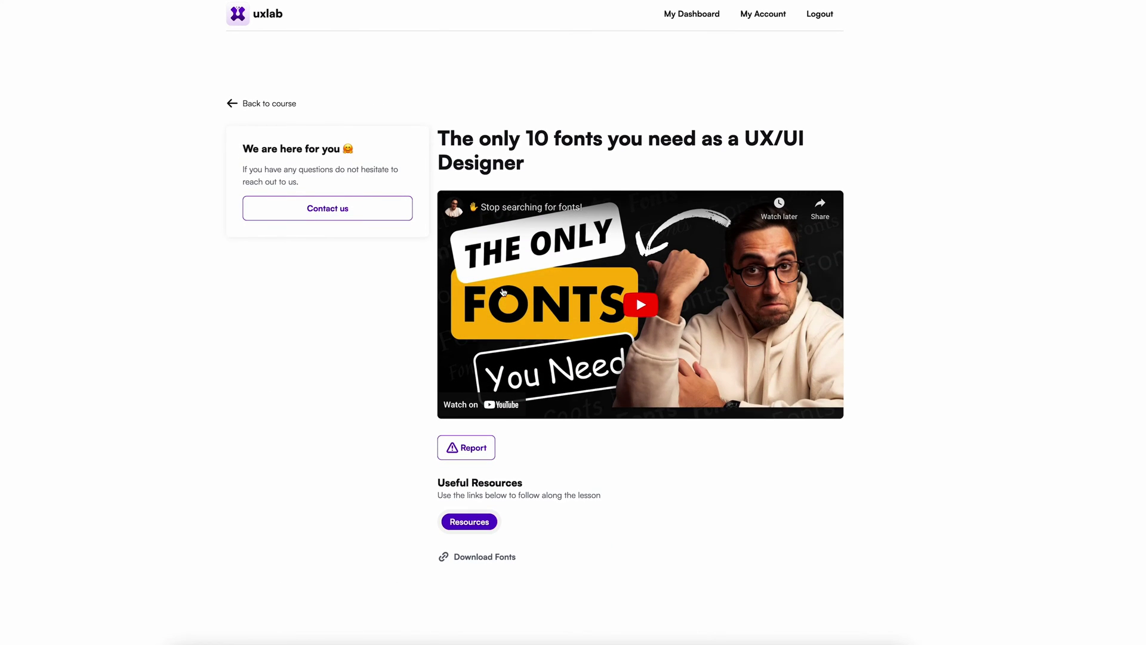
# Open the Download Fonts link among the lesson's useful resources.
pyautogui.scroll(-5, 513, 295)
pyautogui.scroll(3, 519, 298)
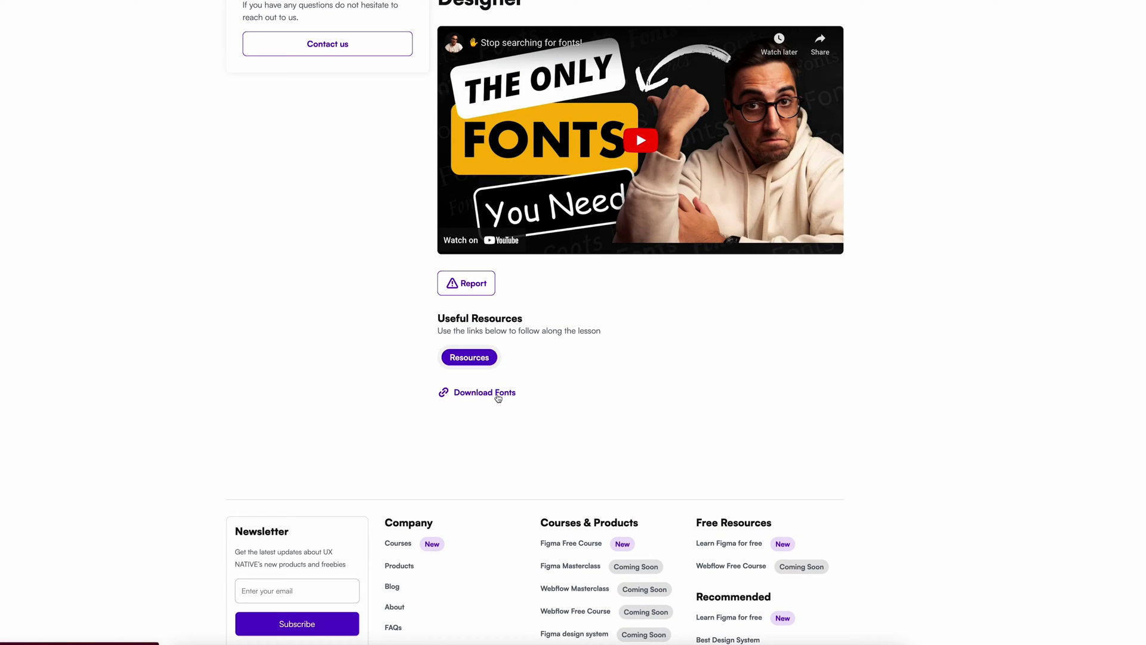
pyautogui.click(498, 394)
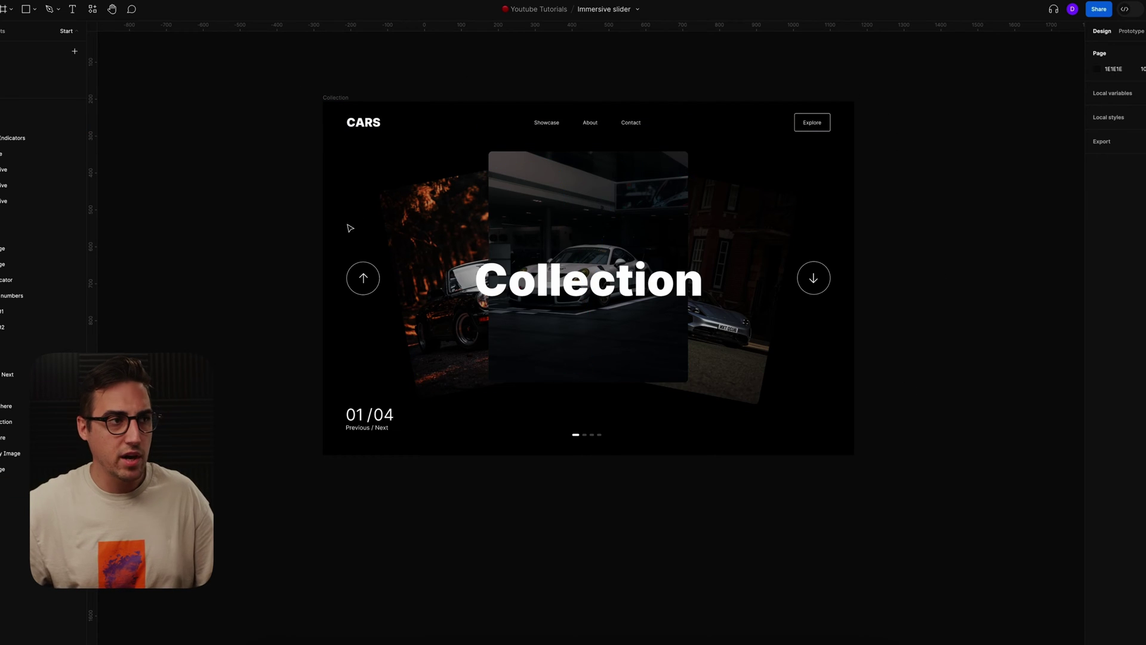
# In Figma, examine the text layers inside the Headings frame and the page indicator of the Collection slide.
pyautogui.click(623, 295)
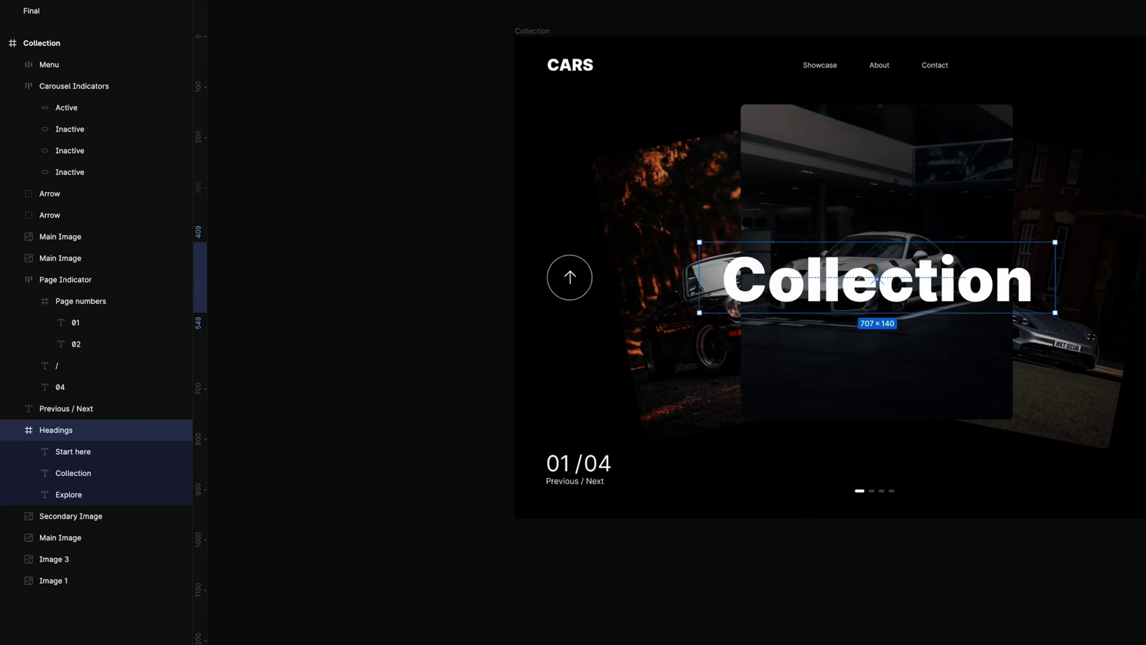
pyautogui.click(115, 459)
pyautogui.click(114, 473)
pyautogui.click(106, 493)
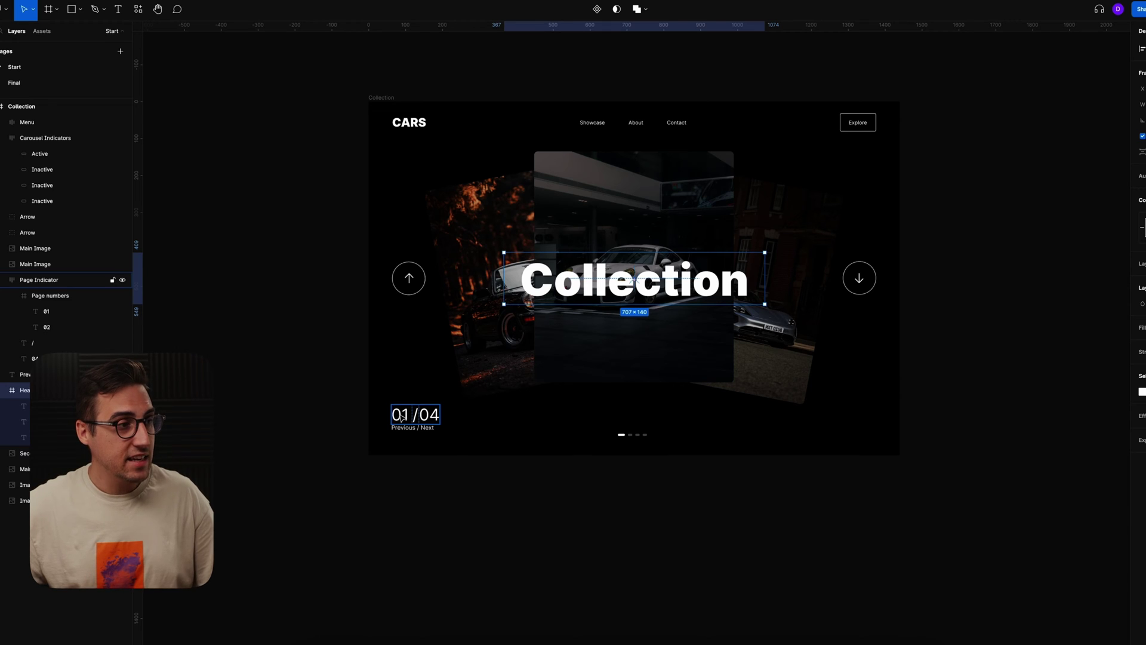
pyautogui.click(405, 417)
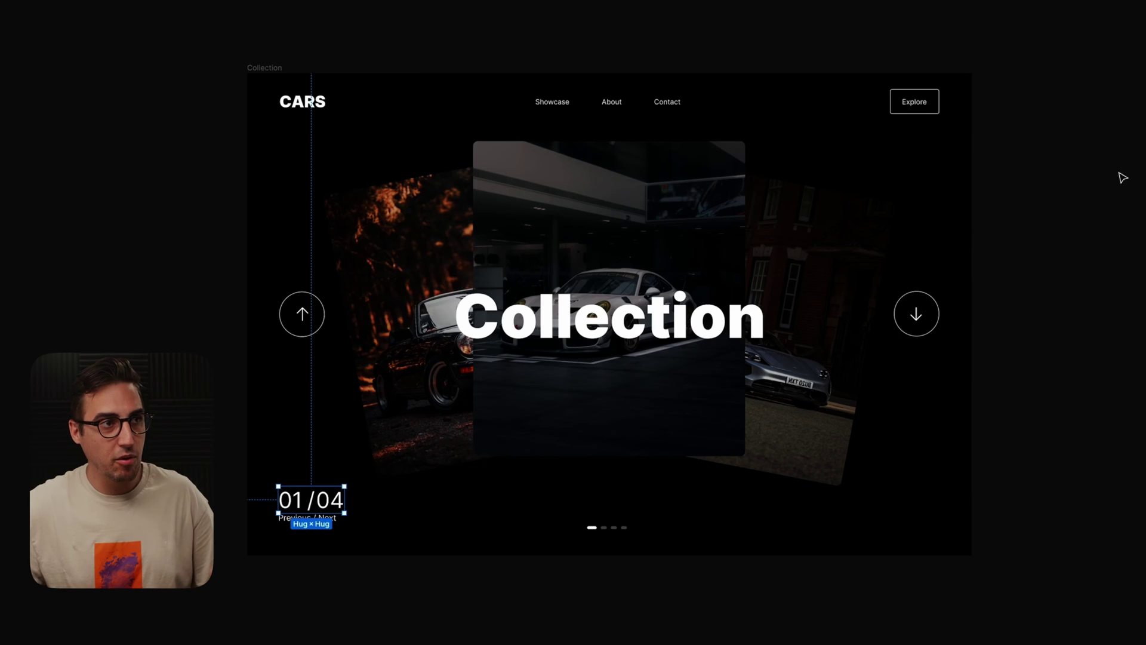
pyautogui.click(1054, 227)
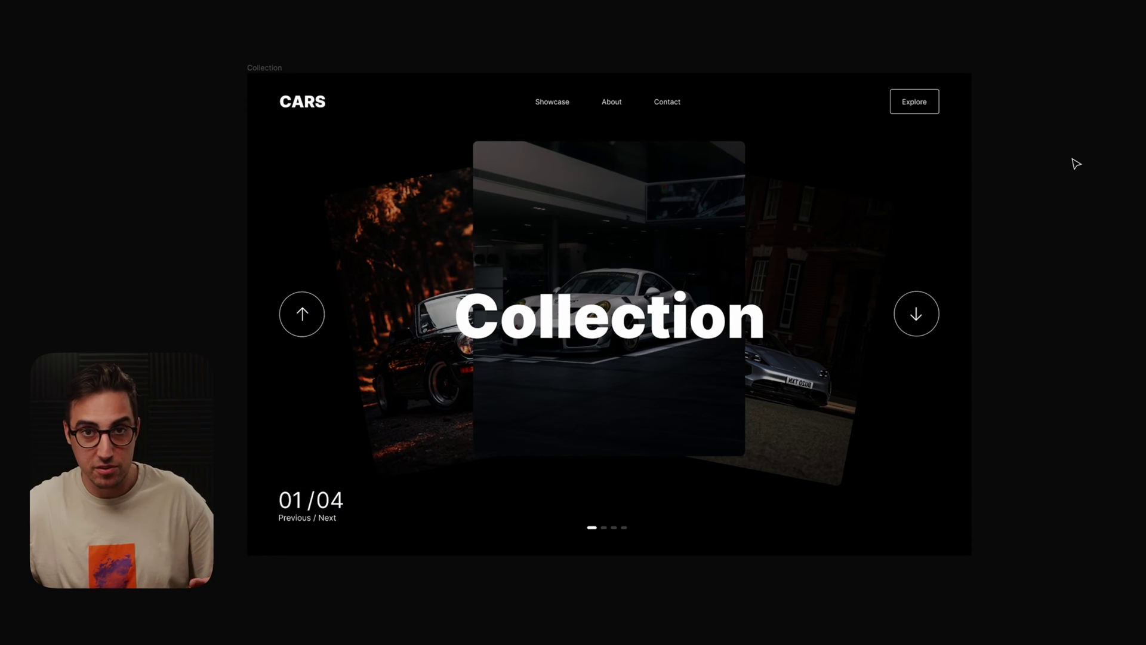
pyautogui.click(733, 306)
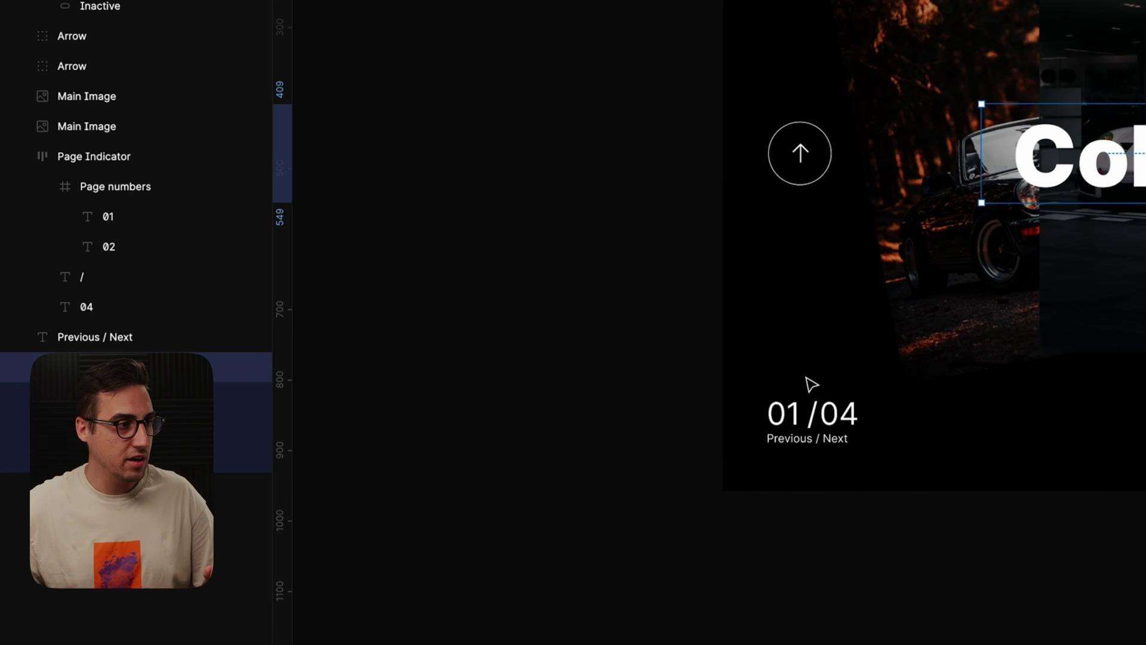
pyautogui.click(799, 420)
pyautogui.click(800, 425)
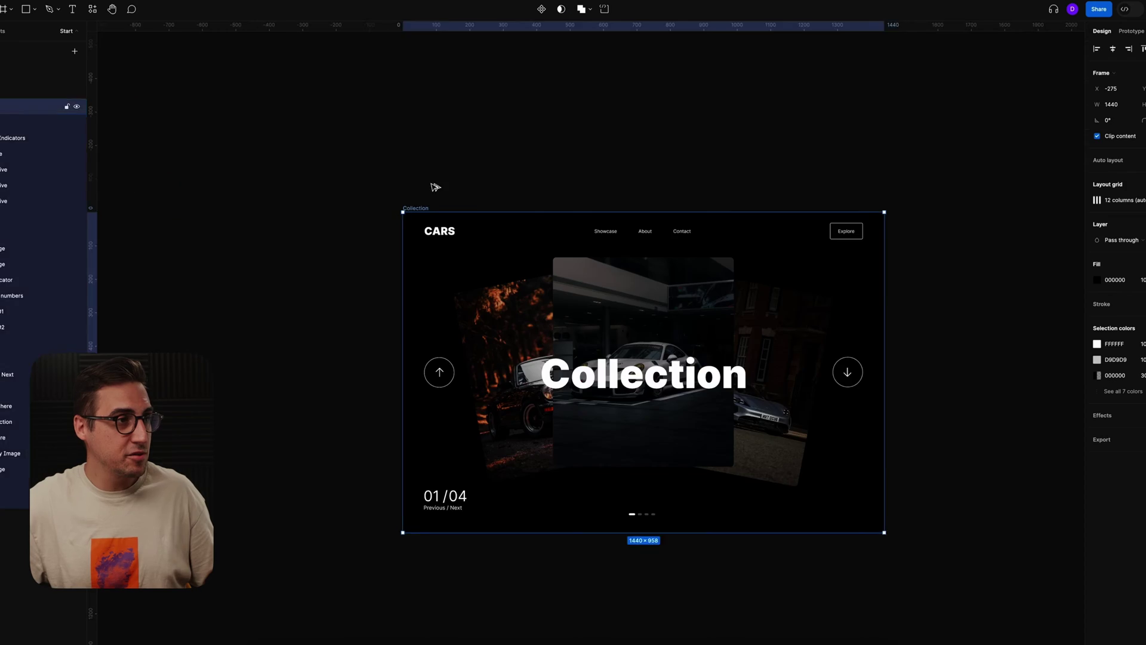
# Duplicate the Collection frame and place one copy directly above the other, aligned along their left edges.
pyautogui.hotkey('ctrl', 'd')
pyautogui.scroll(-3, 644, 322)
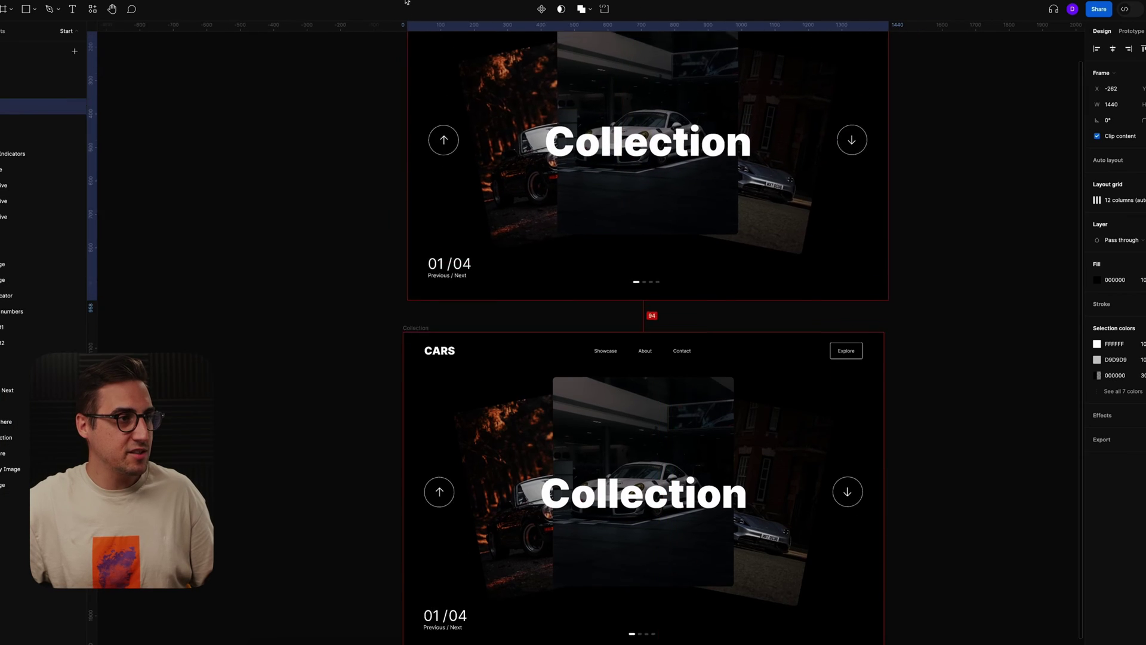
pyautogui.click(417, 37)
pyautogui.scroll(2, 644, 323)
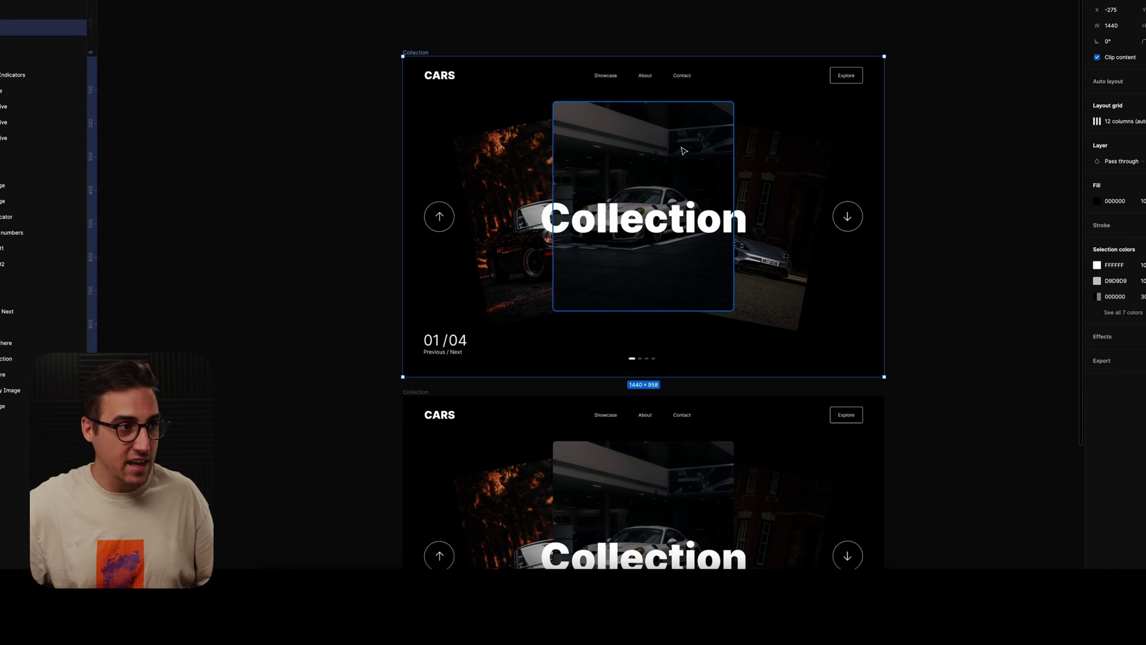
# Shift the Start here, Collection and Explore texts down together within the upper slide's Headings frame so its window shows "Start here".
pyautogui.click(638, 213)
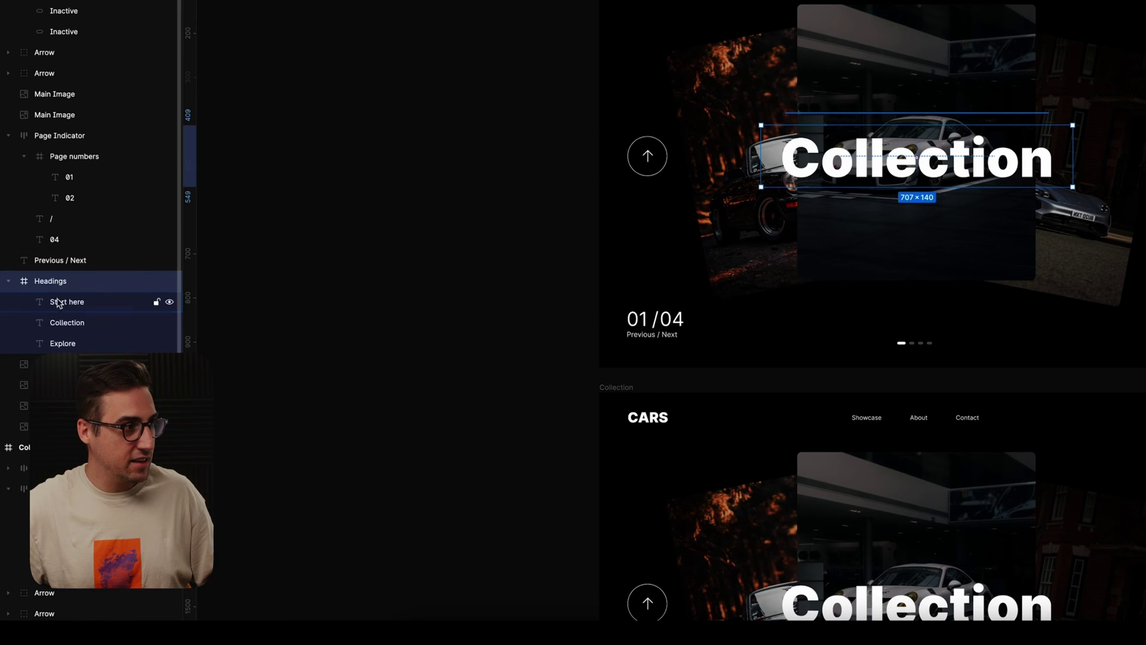
pyautogui.click(67, 301)
pyautogui.keyDown('shift'); pyautogui.click(83, 342); pyautogui.keyUp('shift')
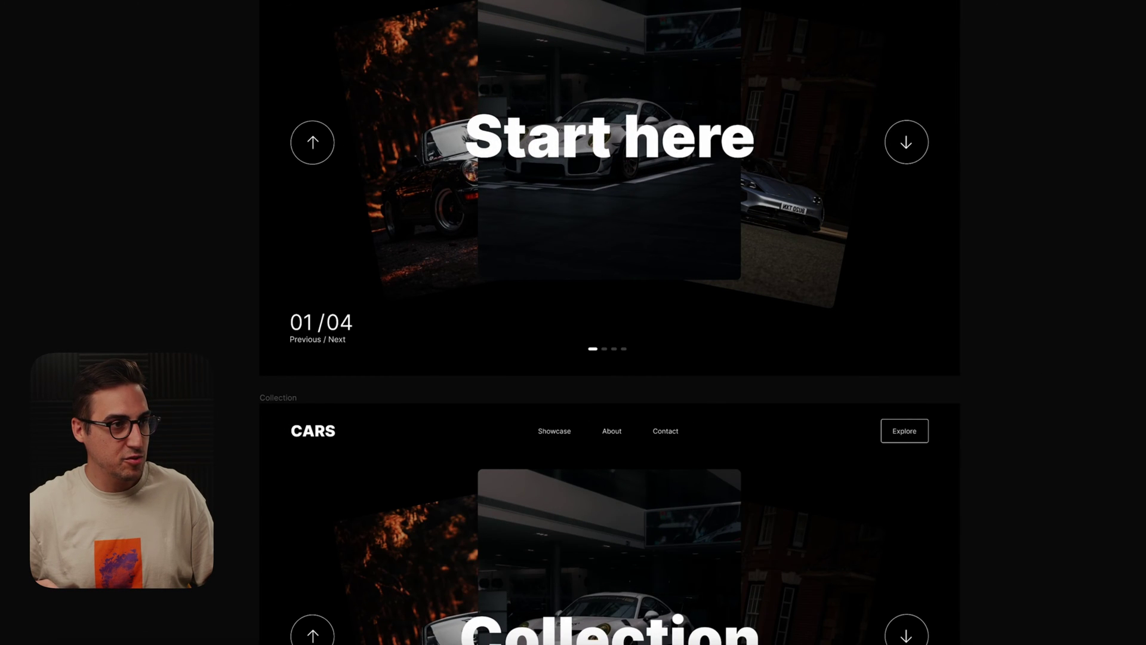
pyautogui.click(609, 203)
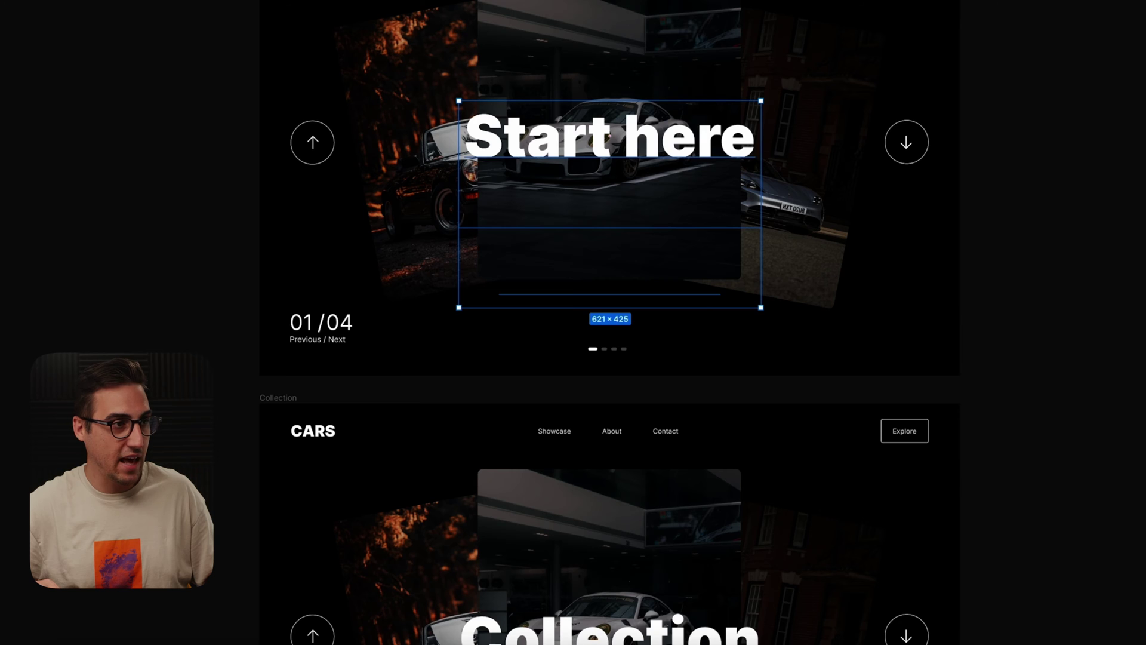
pyautogui.press('Escape')
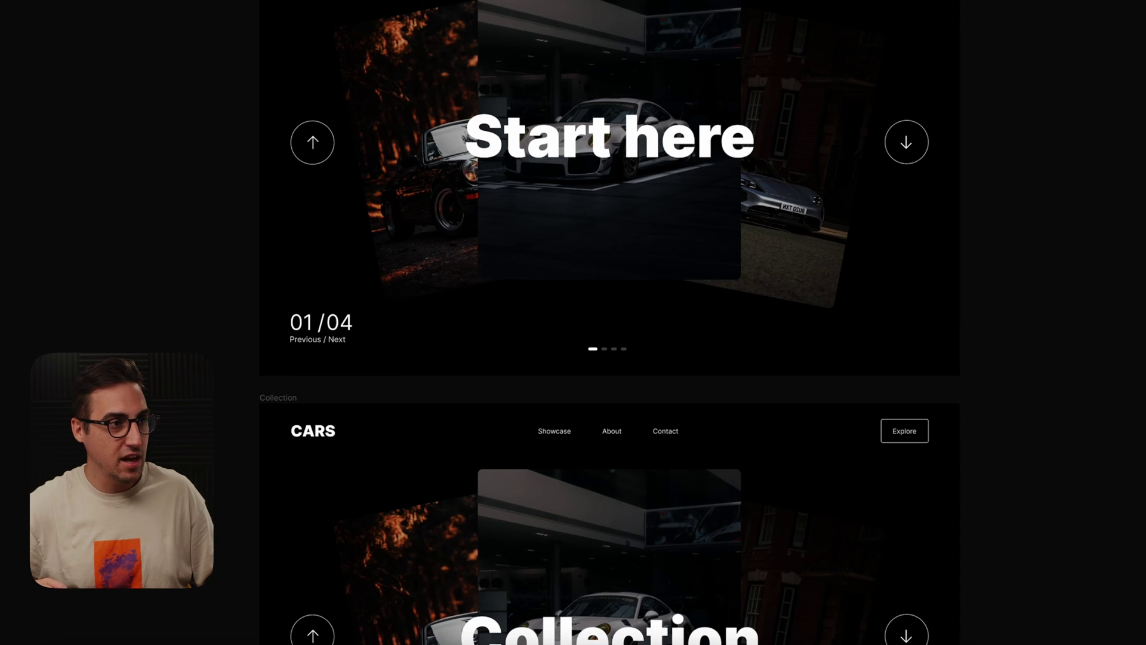
pyautogui.click(686, 179)
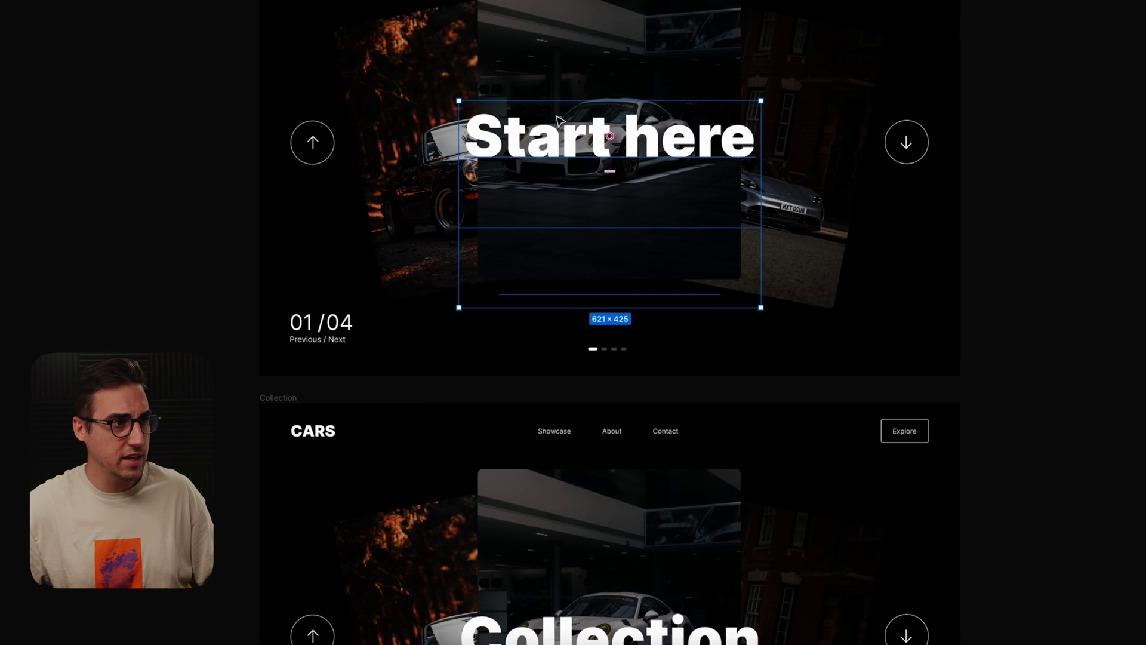
# Enlarge the upper slide's central car image to cover the whole frame at 1440 × 958.
pyautogui.scroll(-4, 537, 131)
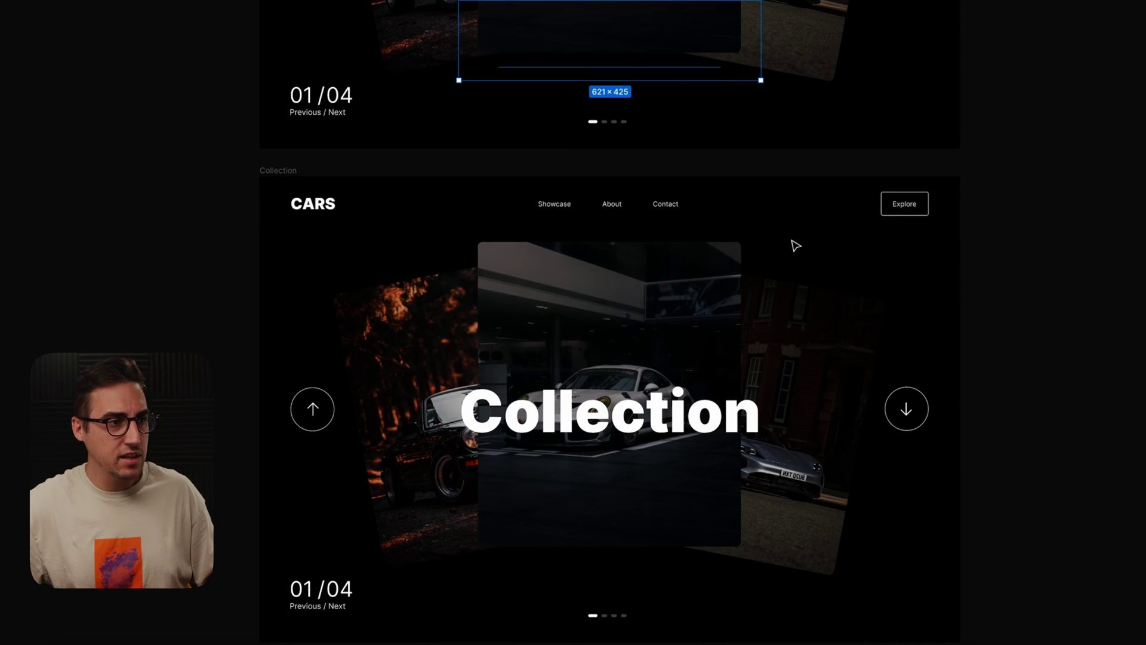
pyautogui.scroll(5, 742, 341)
pyautogui.click(564, 127)
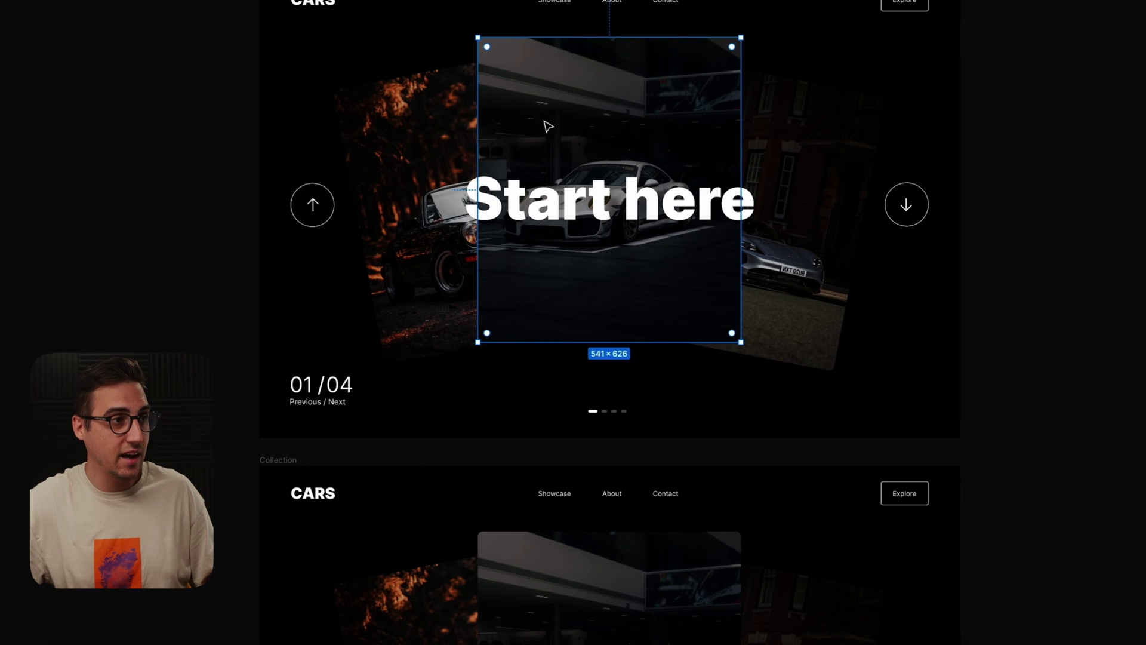
pyautogui.moveTo(481, 145); pyautogui.dragTo(259, 165)
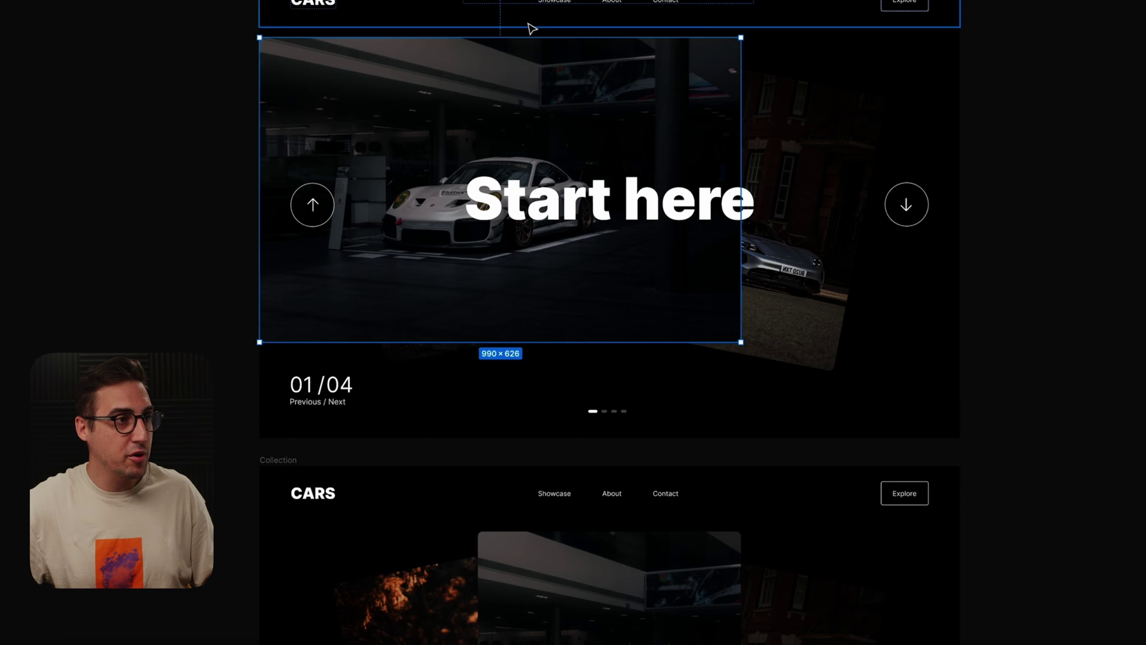
pyautogui.moveTo(529, 37); pyautogui.dragTo(528, 0)
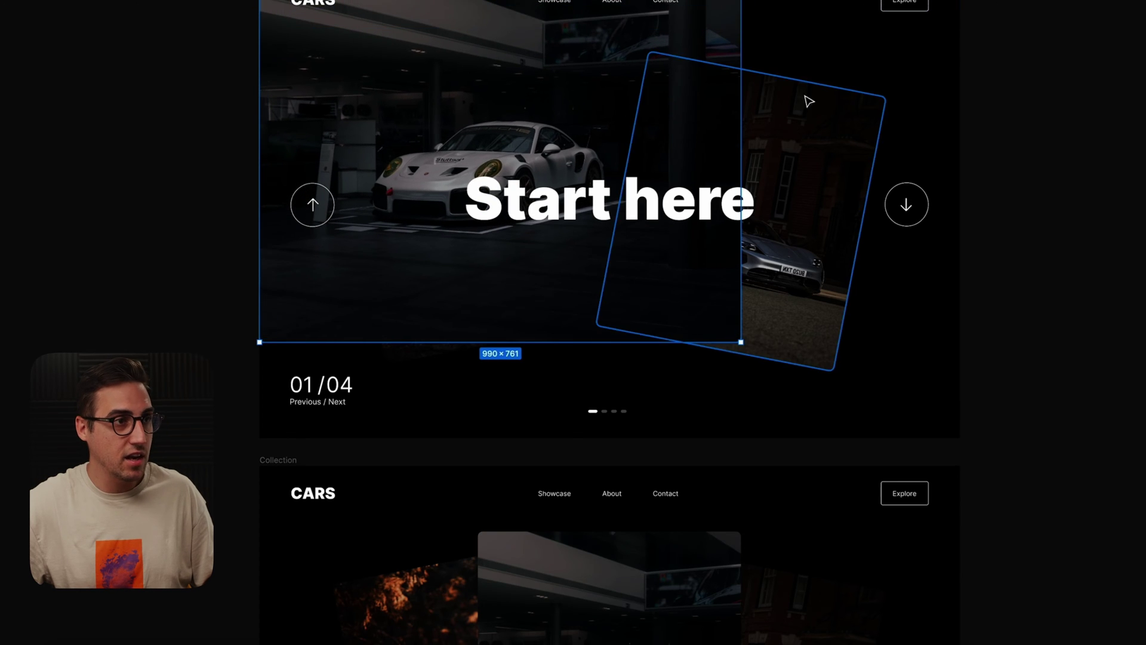
pyautogui.moveTo(738, 89); pyautogui.dragTo(960, 75)
pyautogui.moveTo(654, 339); pyautogui.dragTo(647, 435)
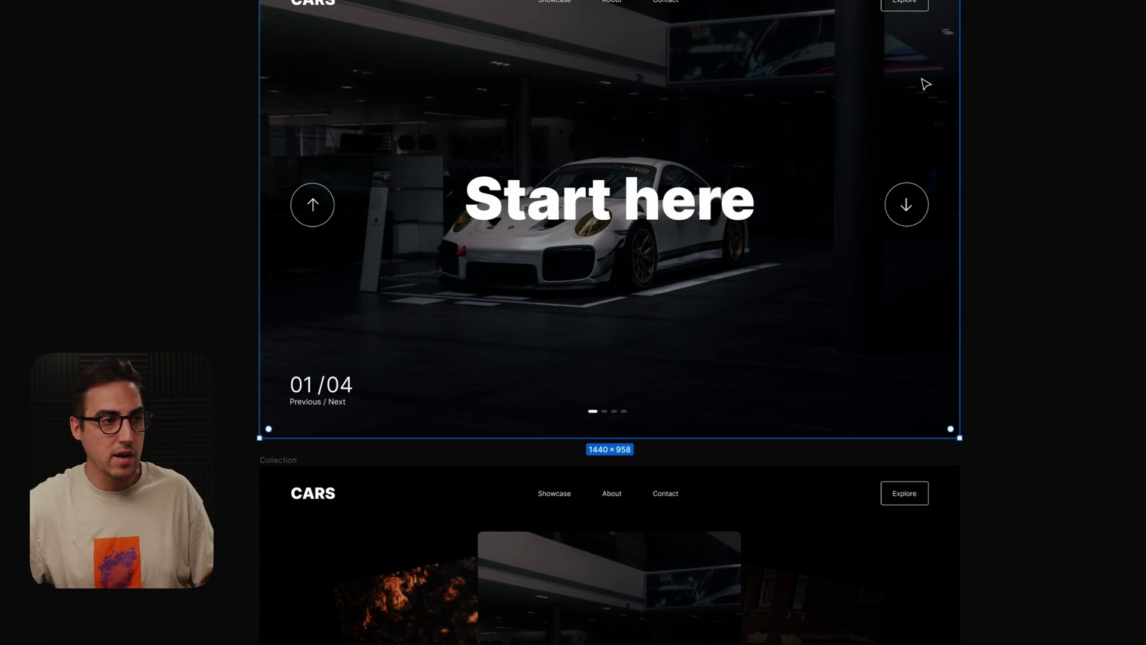
# Set the layer opacity of both round arrow buttons in the upper slide to 0%.
pyautogui.scroll(-3, 917, 85)
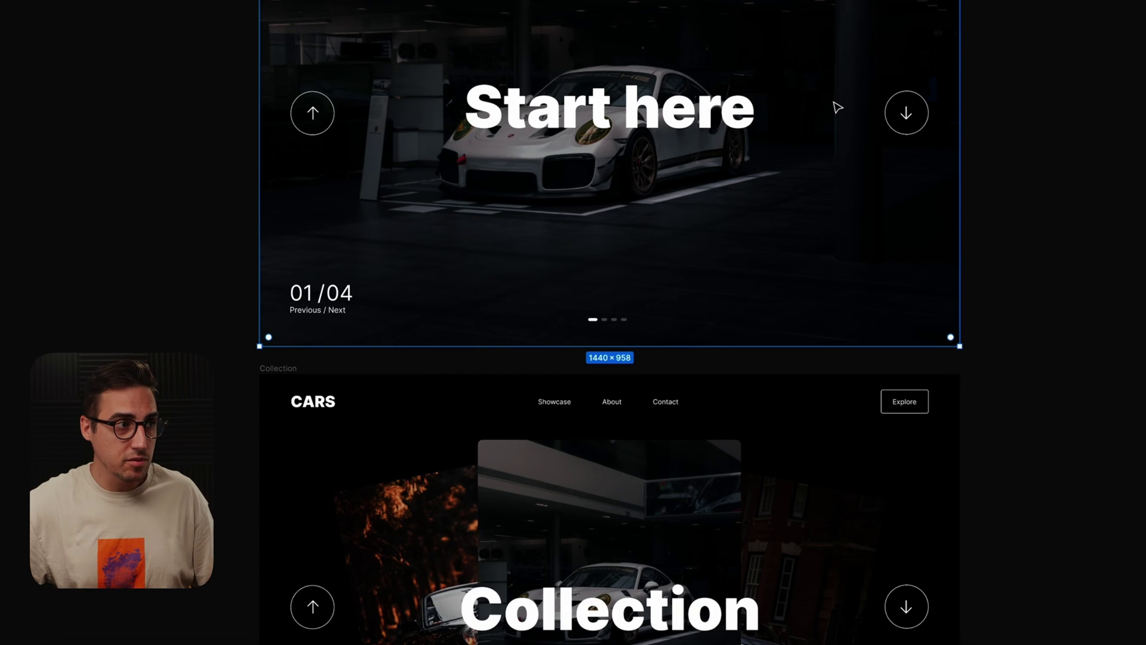
pyautogui.scroll(-5, 312, 394)
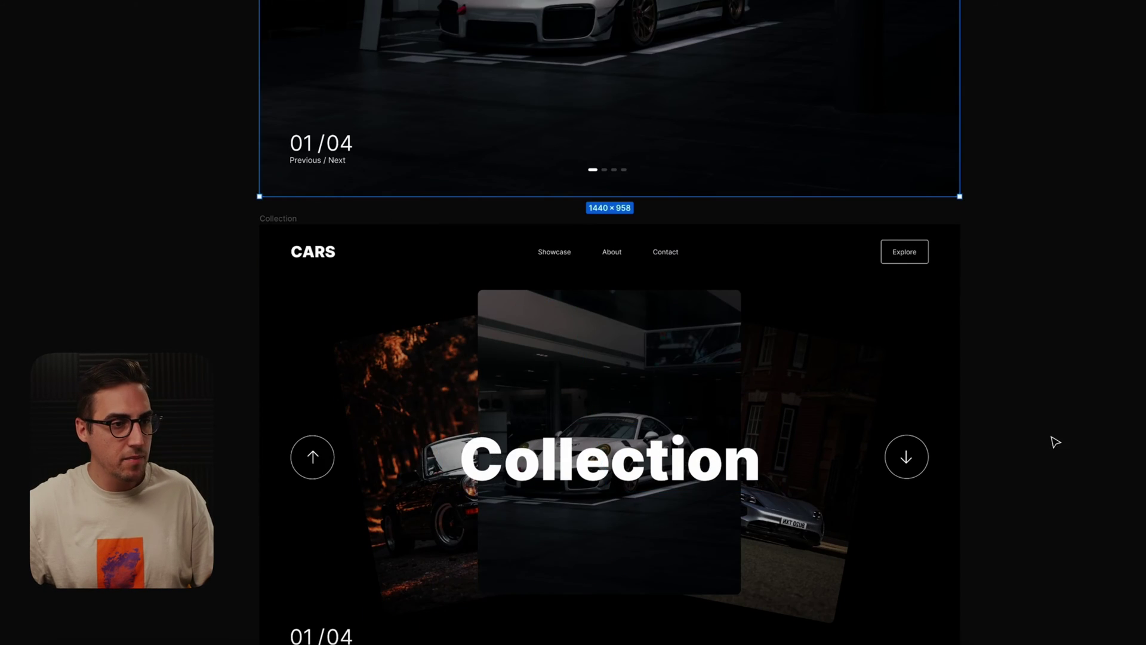
pyautogui.scroll(10, 937, 430)
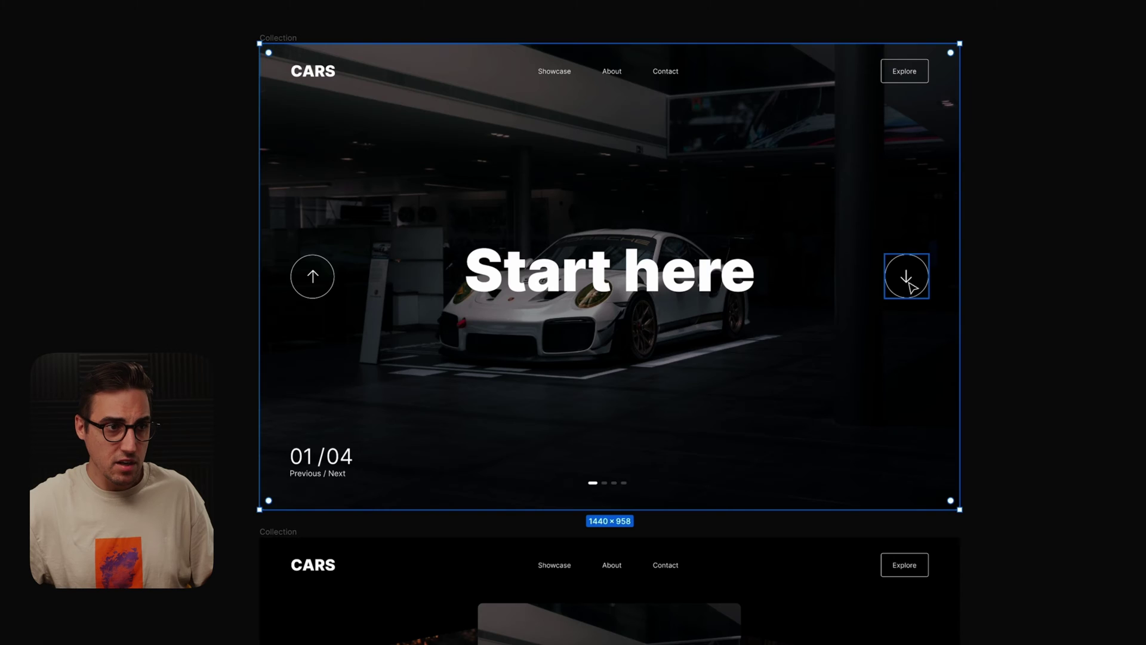
pyautogui.scroll(-4, 911, 287)
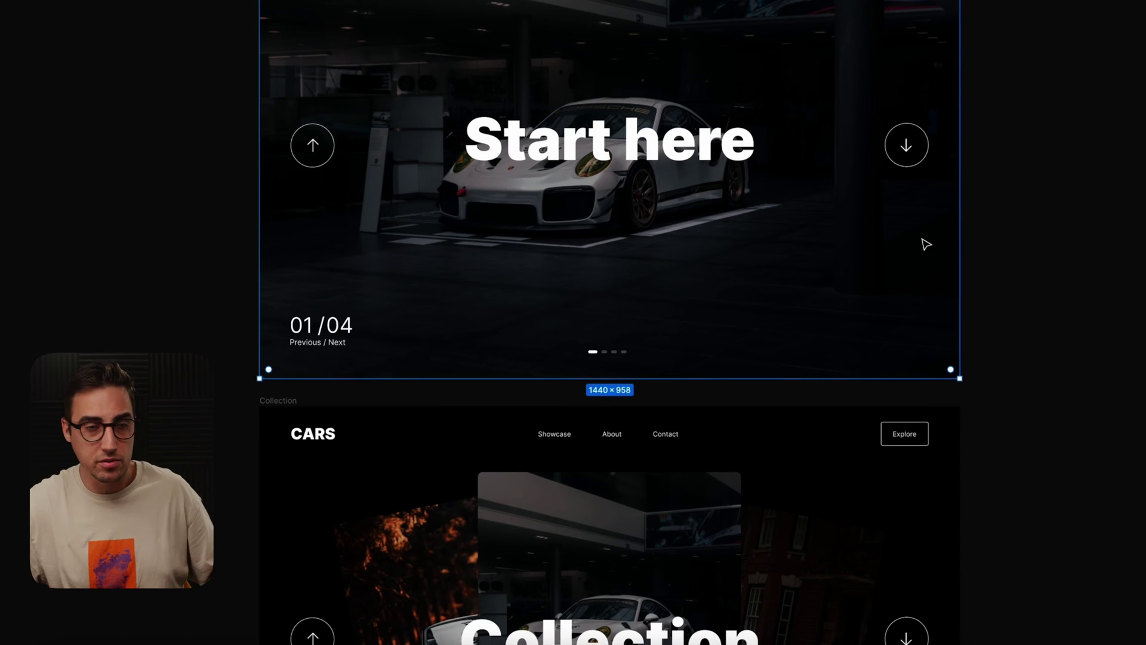
pyautogui.scroll(-5, 797, 174)
pyautogui.scroll(6, 799, 173)
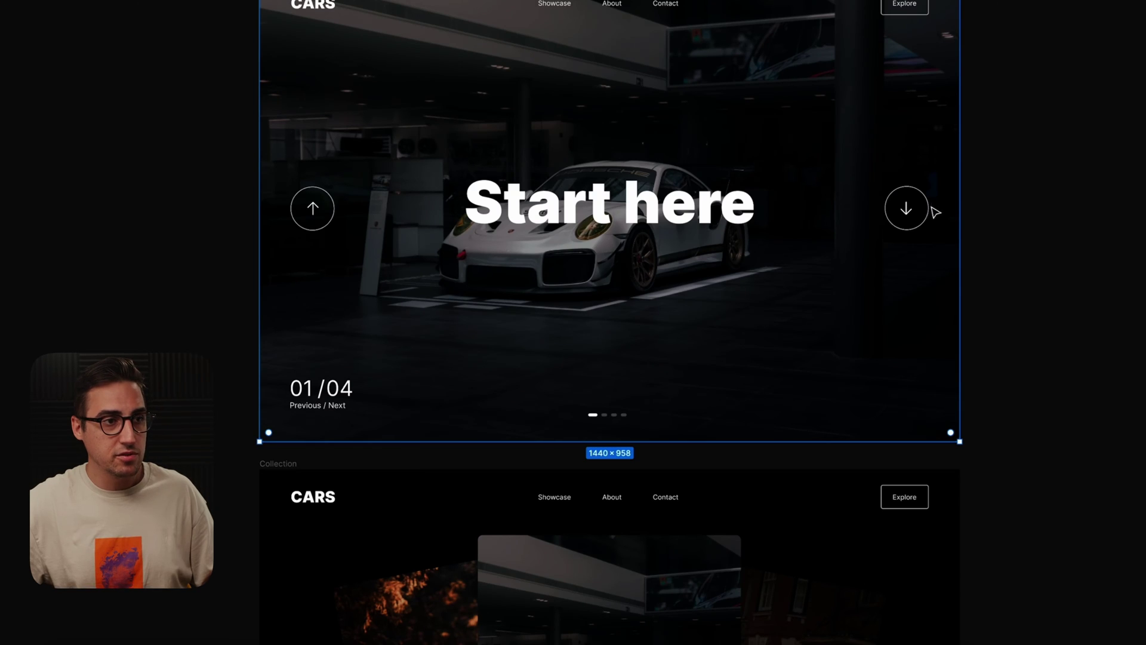
pyautogui.click(928, 204)
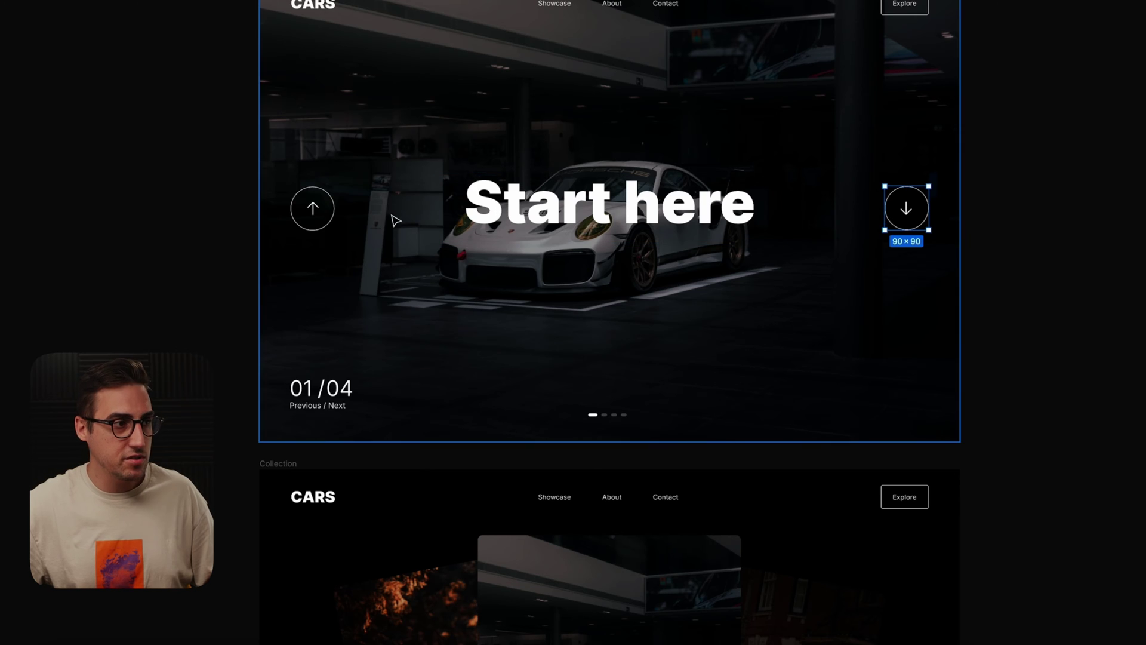
pyautogui.click(330, 215)
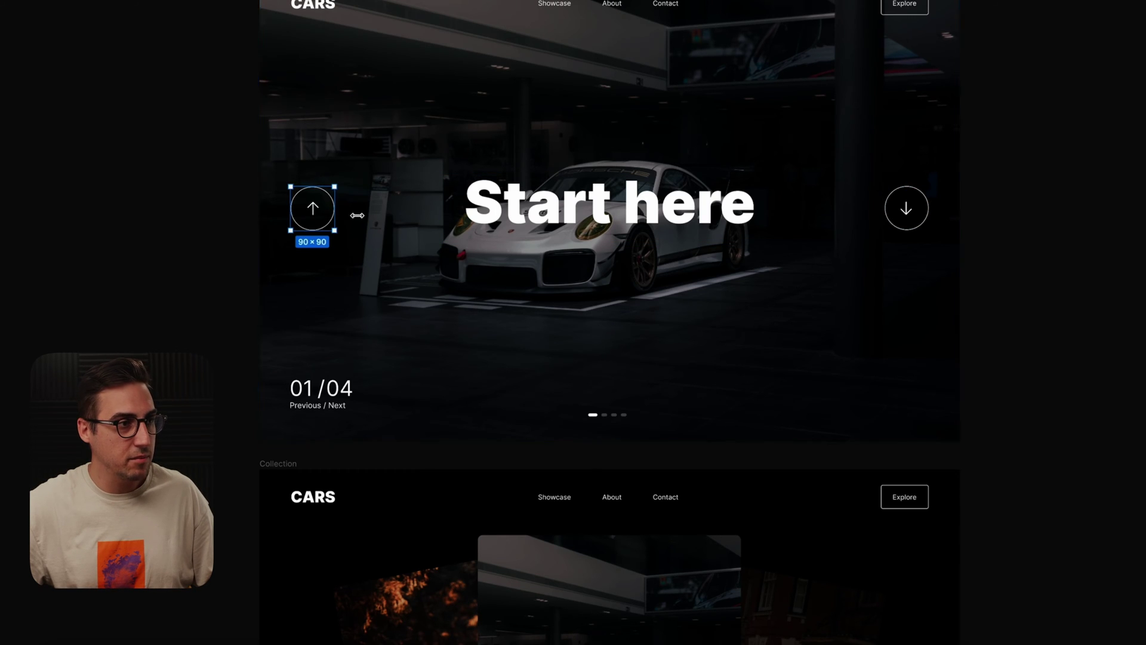
pyautogui.keyDown('shift'); pyautogui.click(923, 199); pyautogui.keyUp('shift')
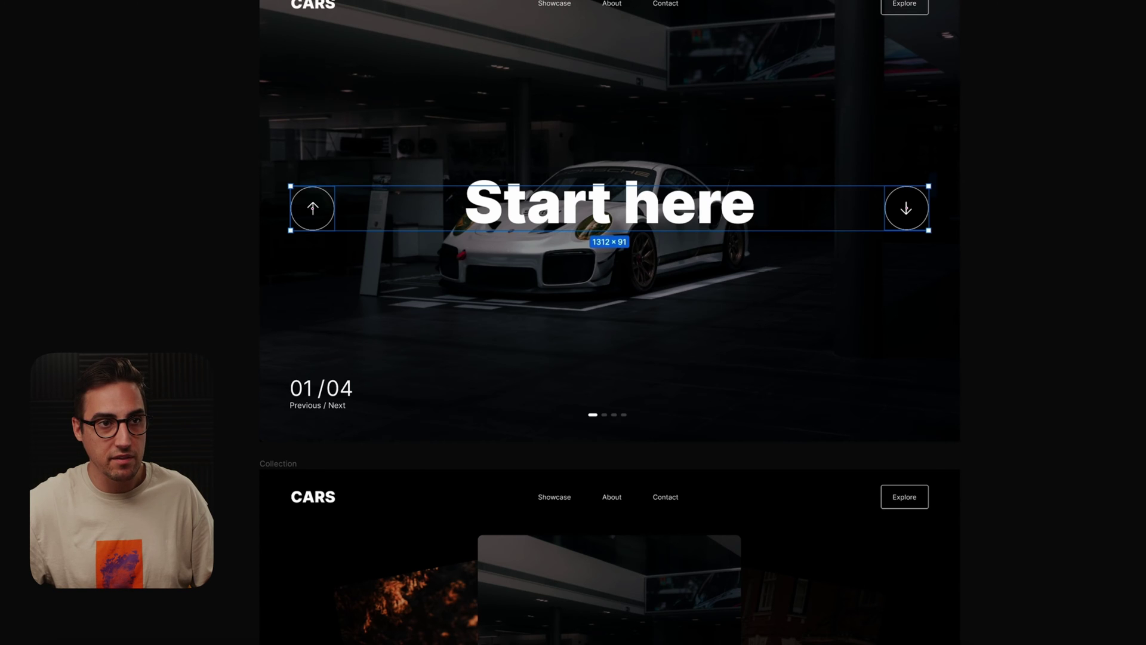
pyautogui.click(1098, 142)
pyautogui.write('0')
pyautogui.press('Return')
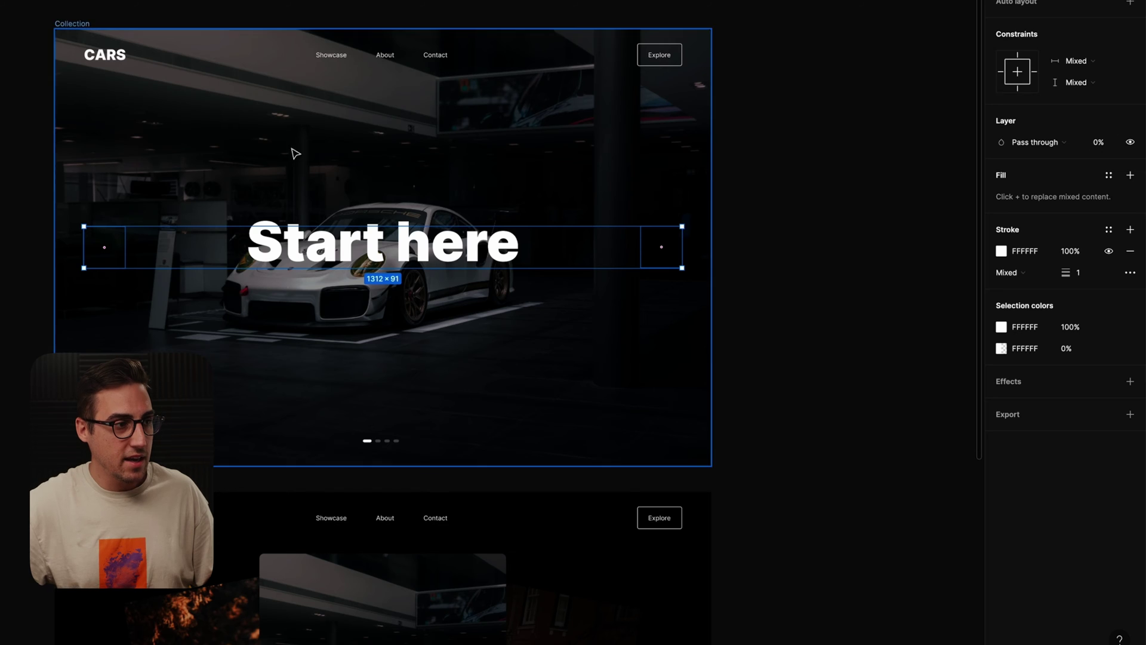
# Set the layer opacity of the upper slide's page number, Previous / Next text and carousel indicators to 0%.
pyautogui.click(122, 425)
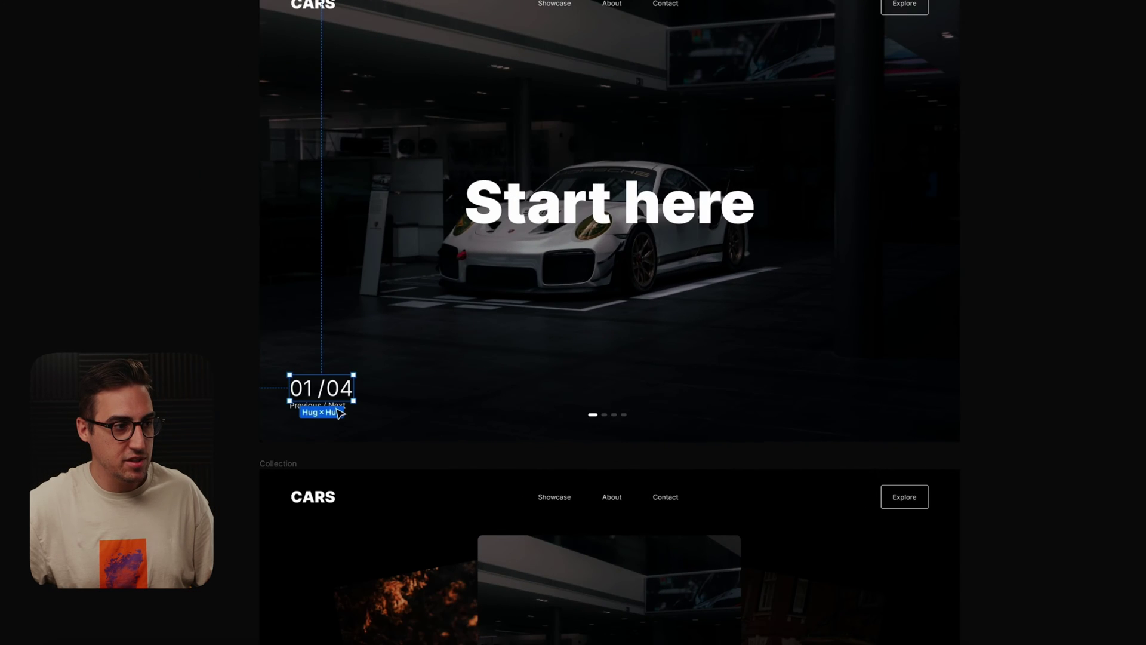
pyautogui.scroll(3, 330, 406)
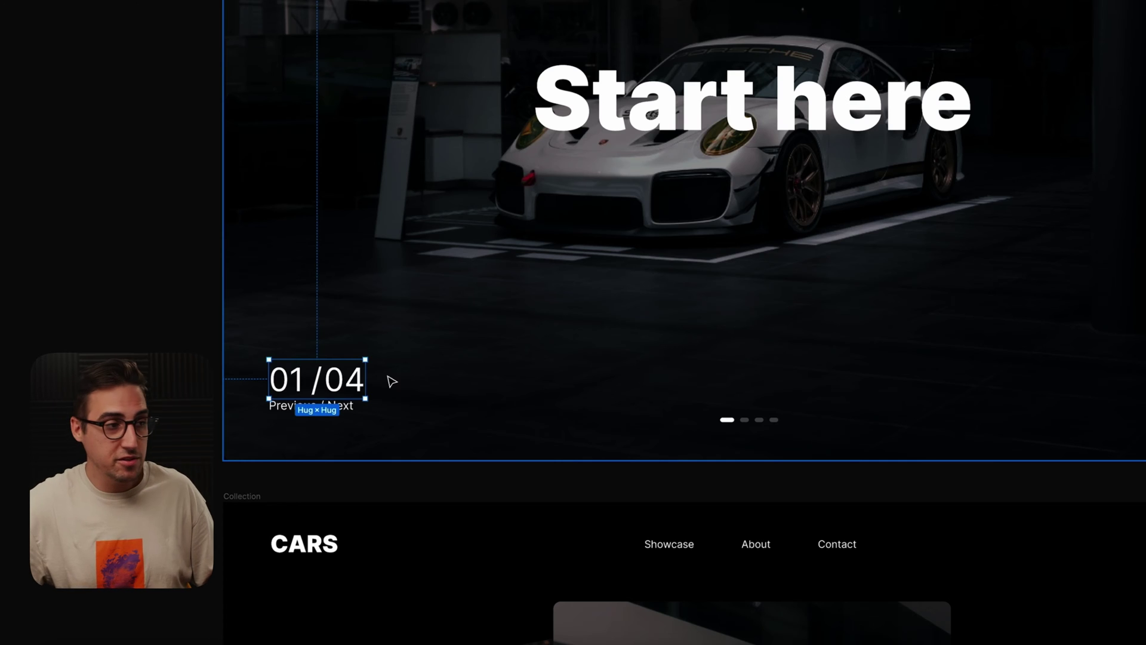
pyautogui.scroll(-2, 371, 330)
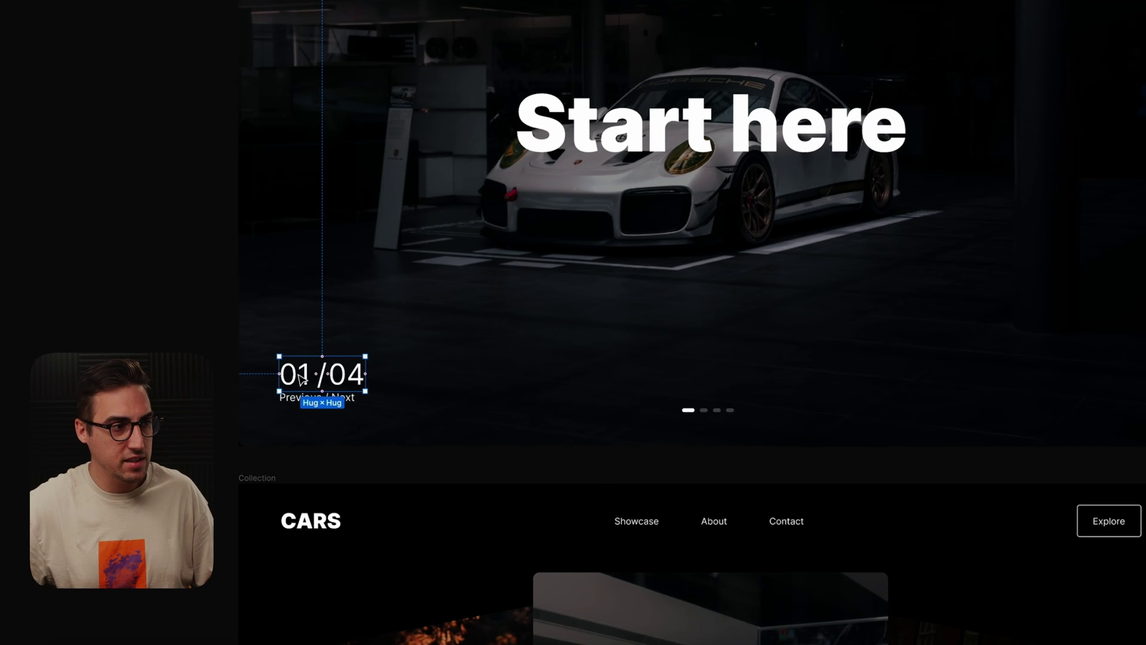
pyautogui.scroll(-2, 326, 372)
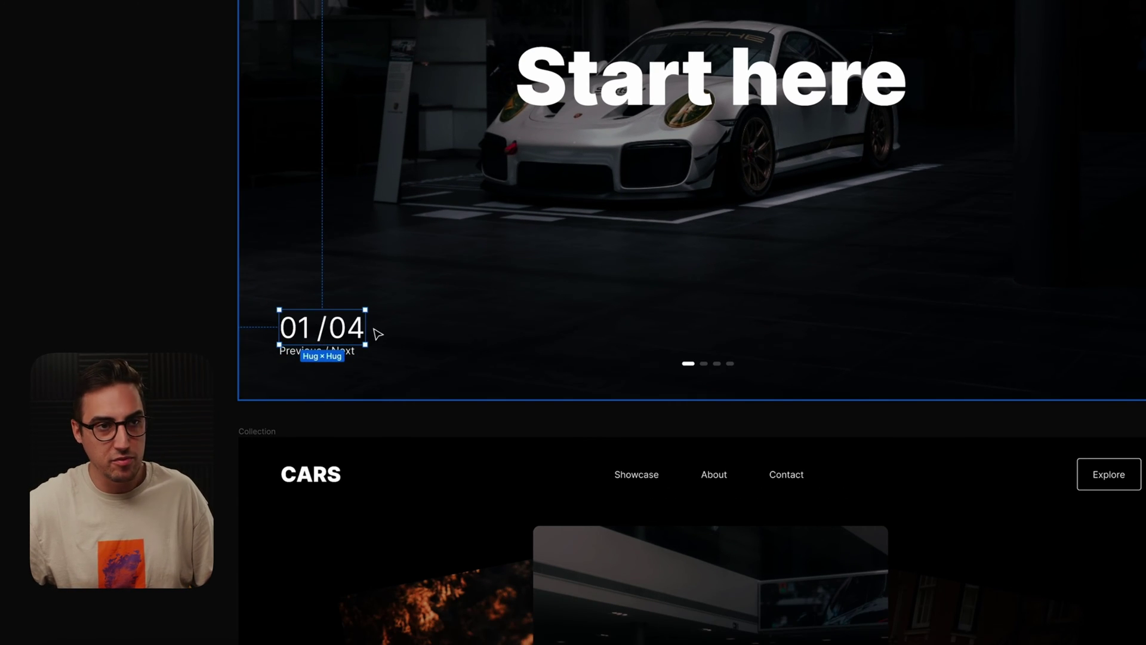
pyautogui.scroll(2, 377, 332)
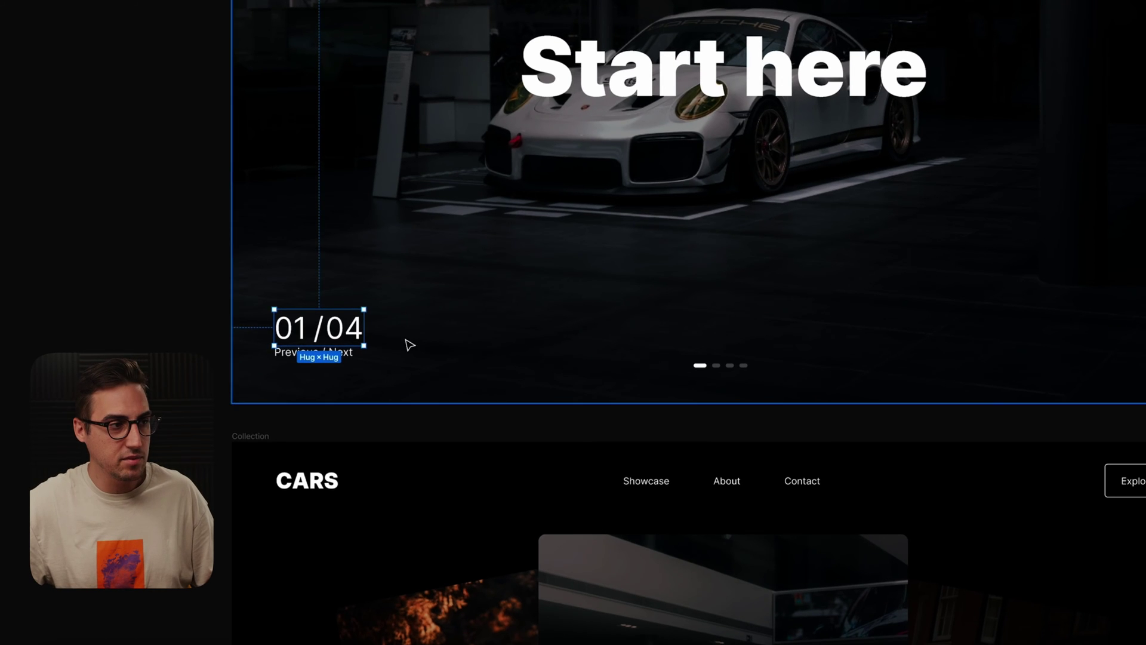
pyautogui.scroll(3, 314, 330)
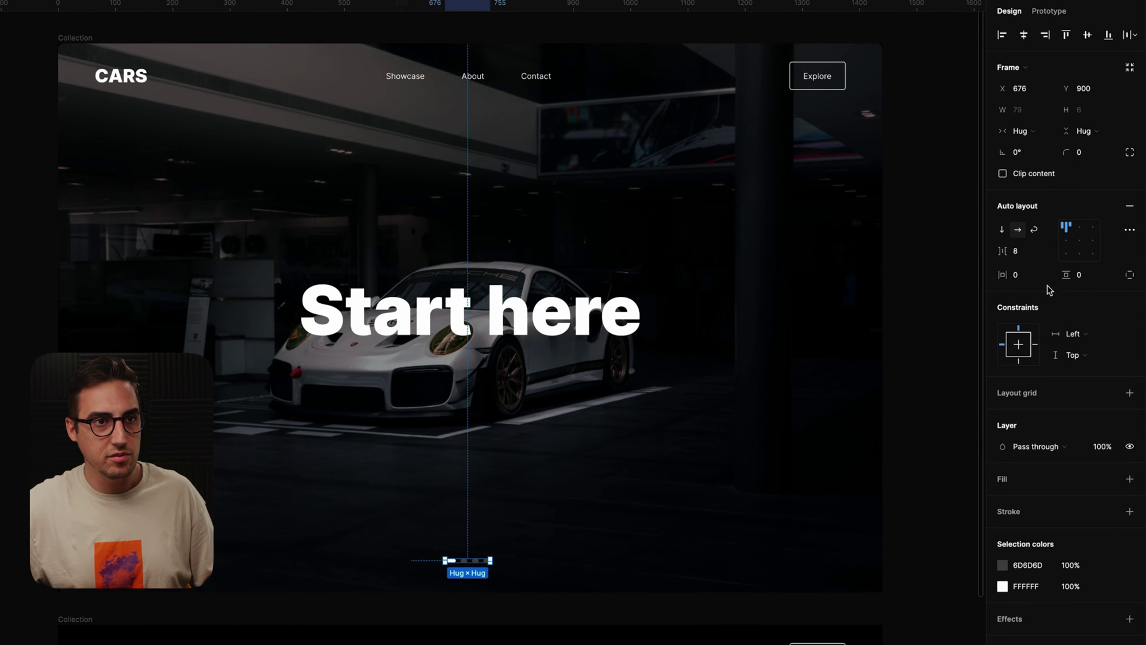
pyautogui.write('0')
pyautogui.press('Return')
pyautogui.scroll(-5, 598, 210)
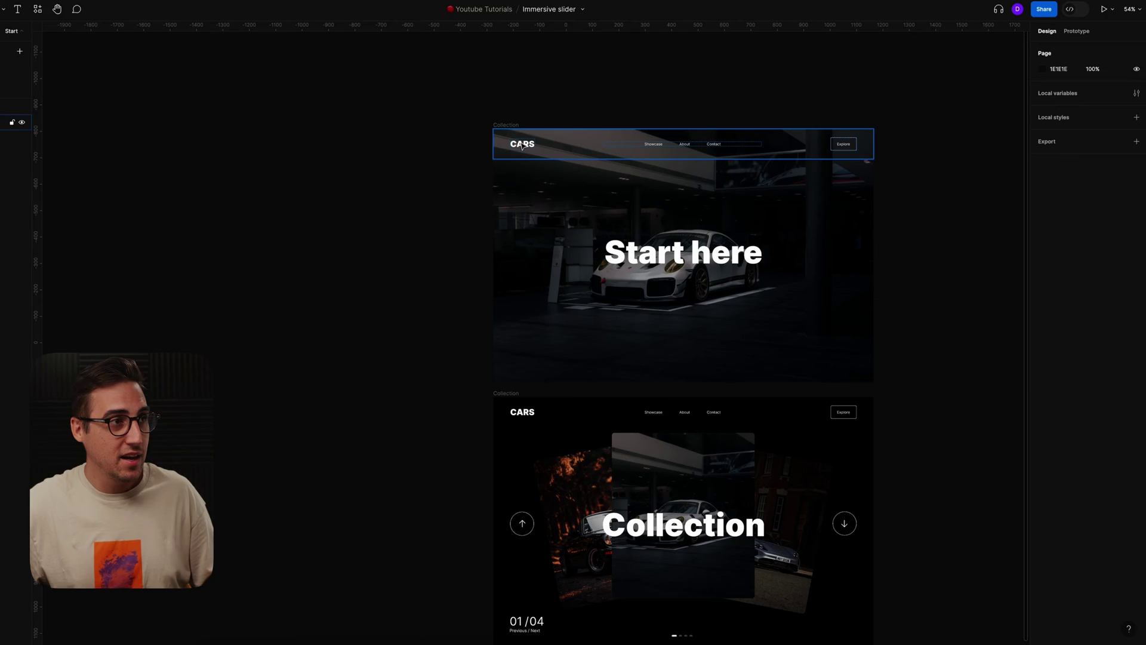
# Set the corner radius of the upper slide's full-frame car image to 0 and check its corner up close.
pyautogui.scroll(5, 525, 191)
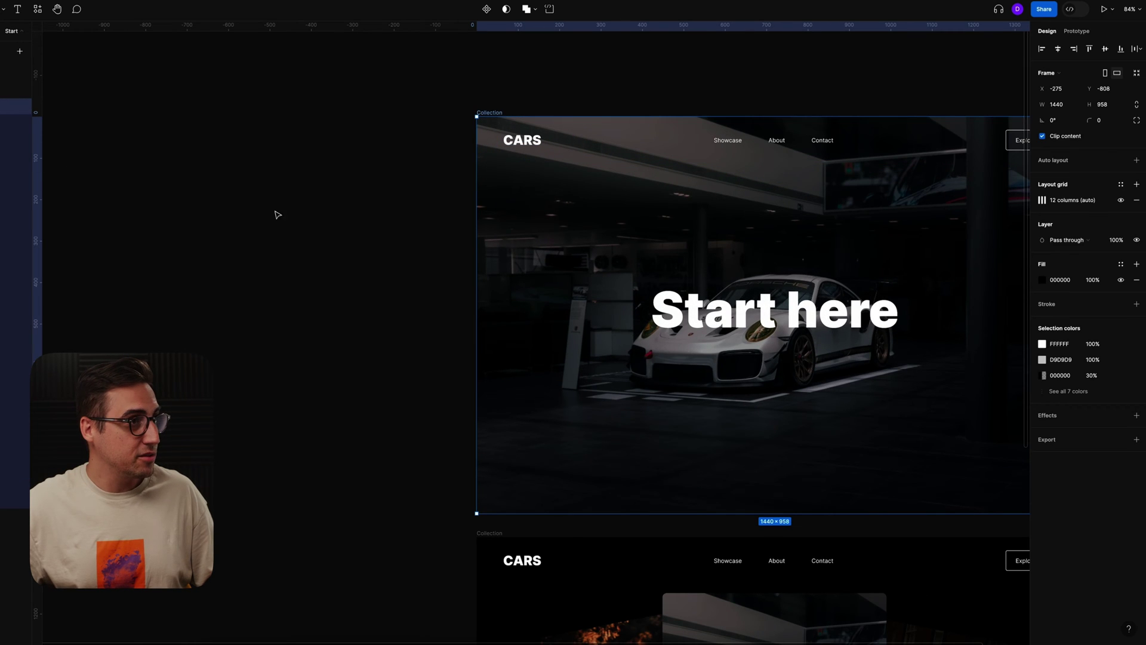
pyautogui.doubleClick(534, 219)
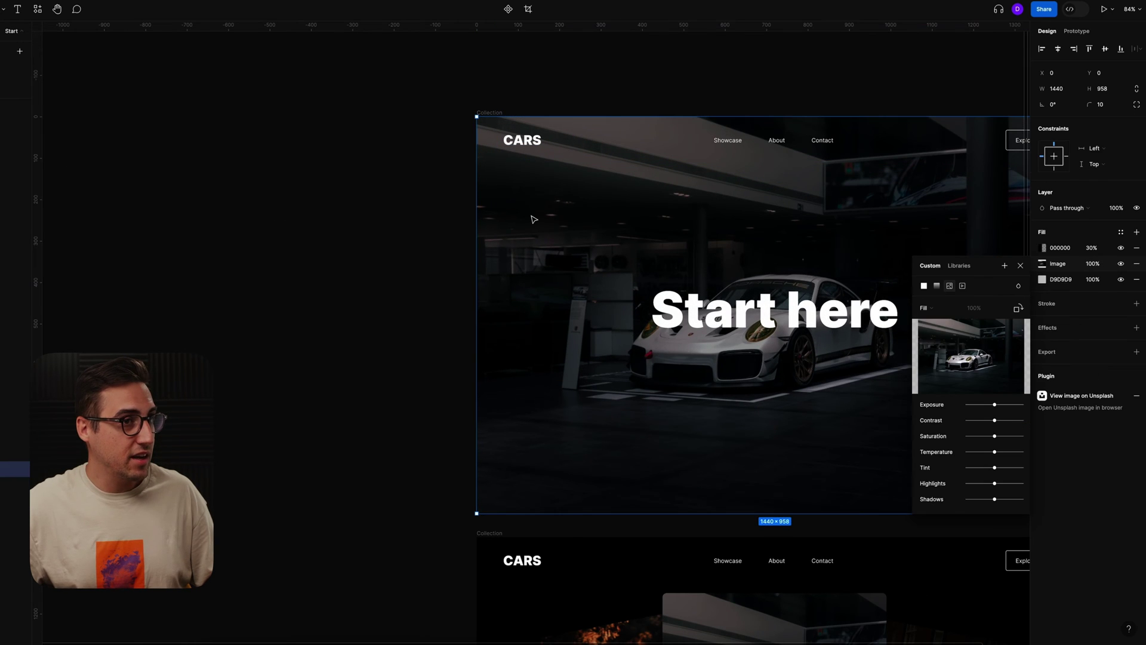
pyautogui.click(1024, 266)
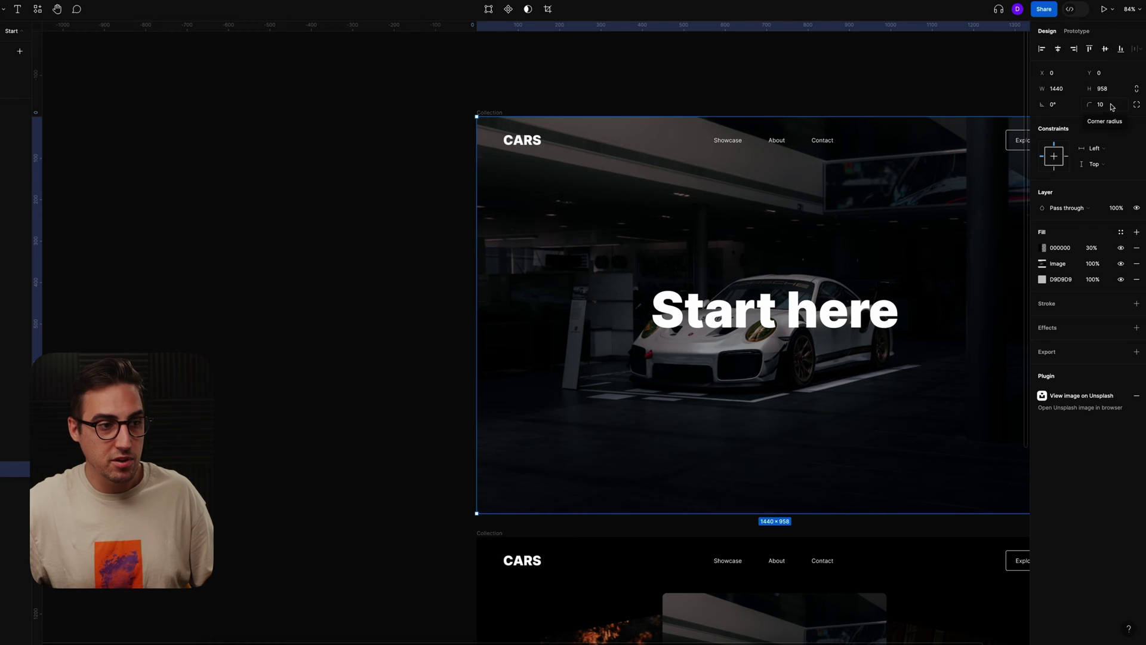
pyautogui.scroll(-3, 729, 418)
pyautogui.scroll(3, 729, 418)
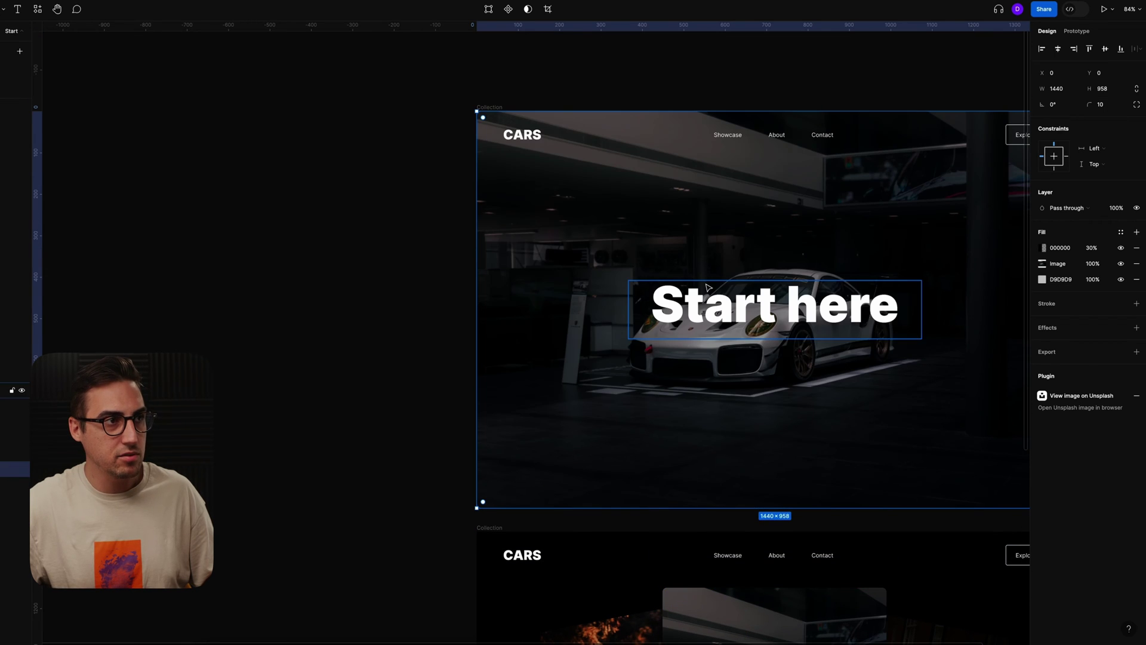
pyautogui.write('0')
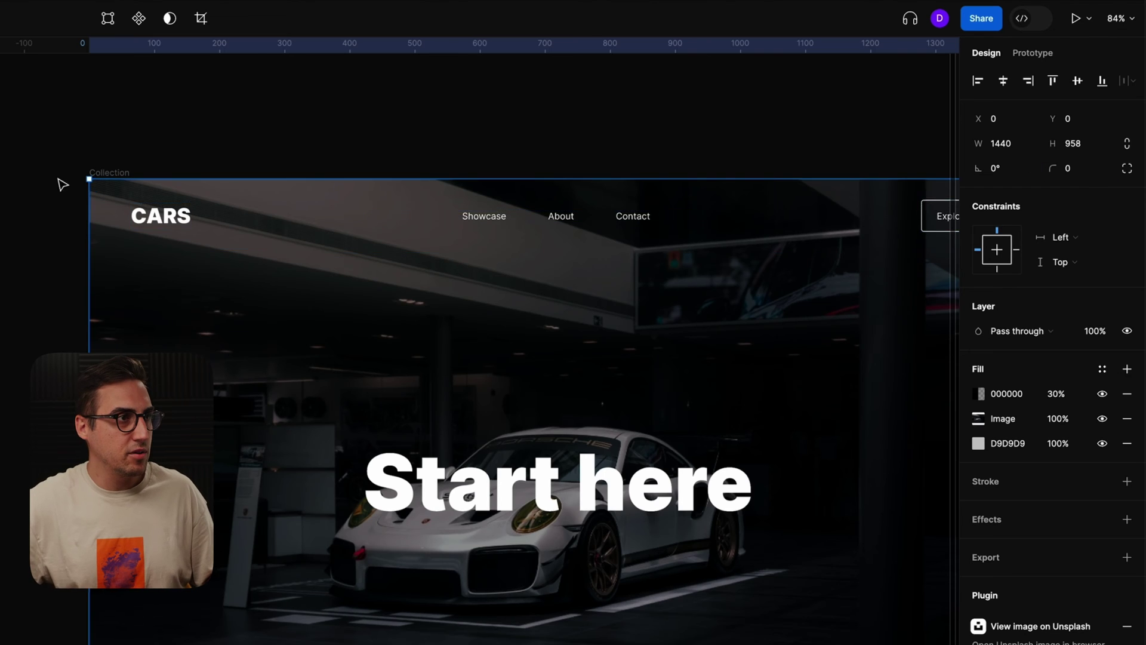
pyautogui.scroll(10, 166, 137)
pyautogui.press('Escape')
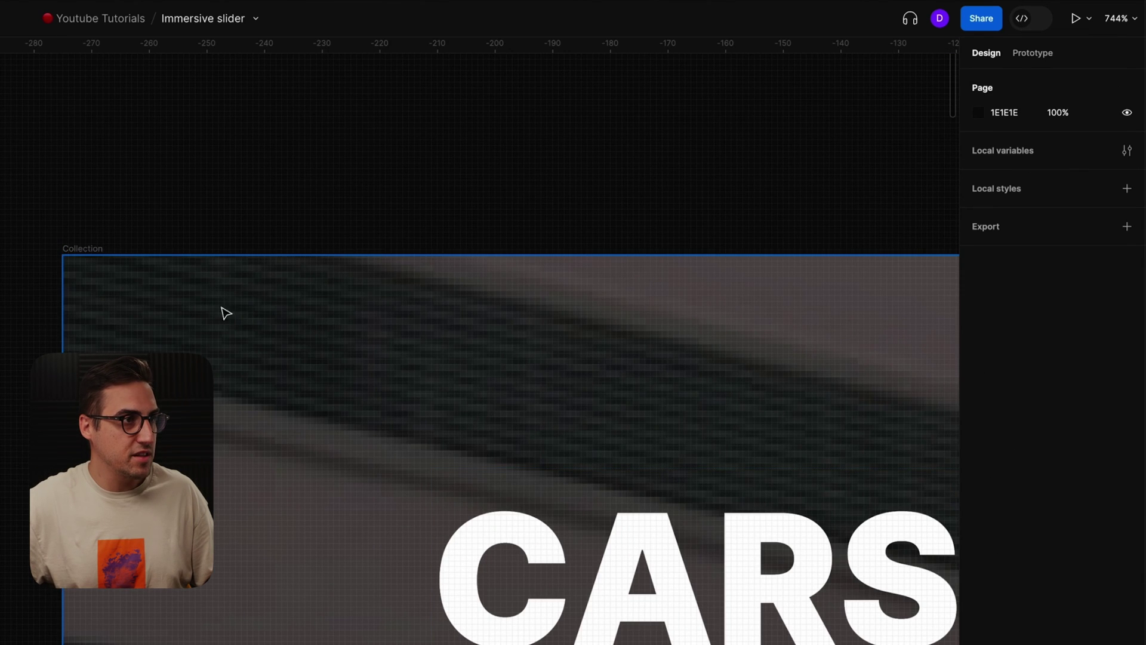
pyautogui.scroll(-10, 327, 263)
pyautogui.hscroll(5, 238, 217)
pyautogui.scroll(3, 182, 212)
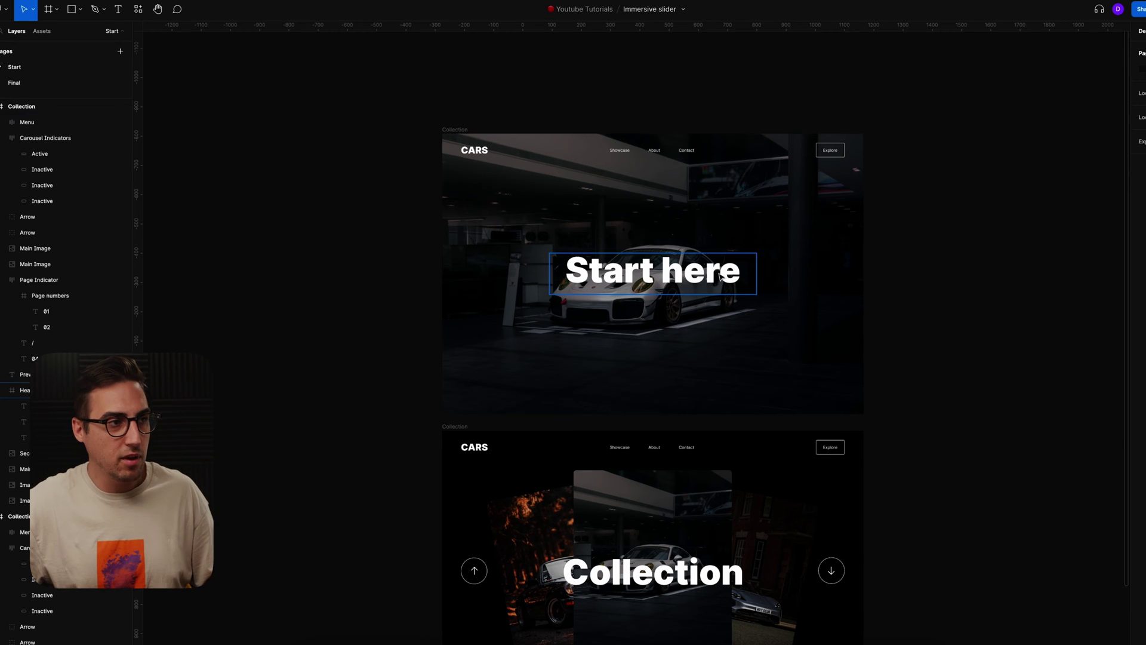
pyautogui.scroll(-5, 704, 325)
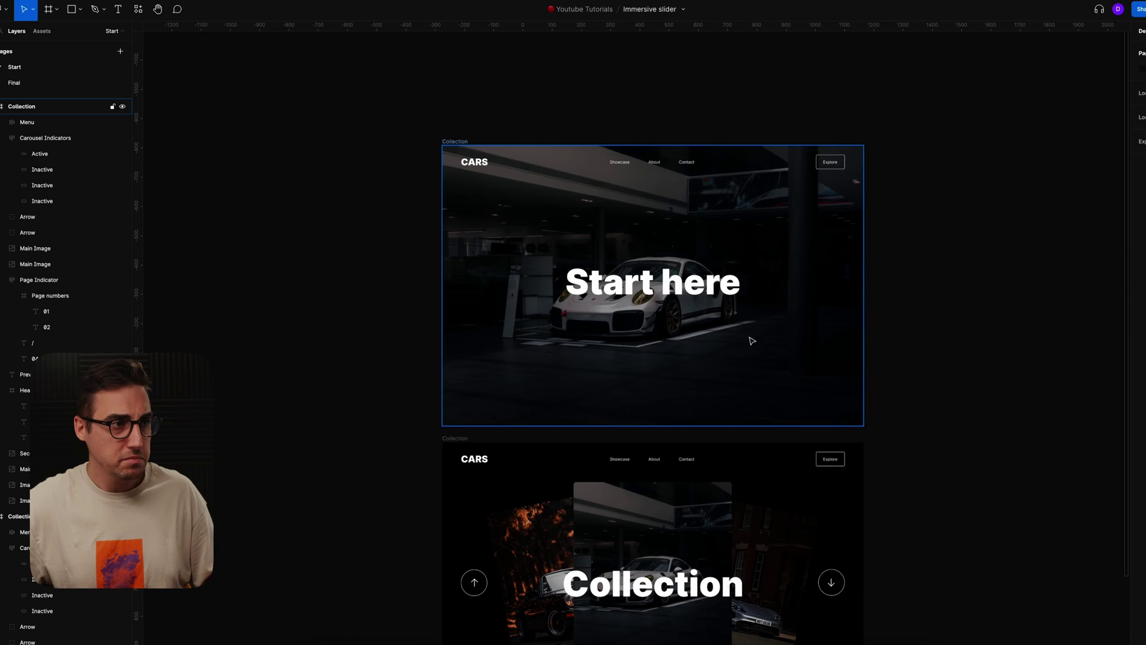
# Select the upper slide's Headings frame and open its prototype settings.
pyautogui.click(671, 292)
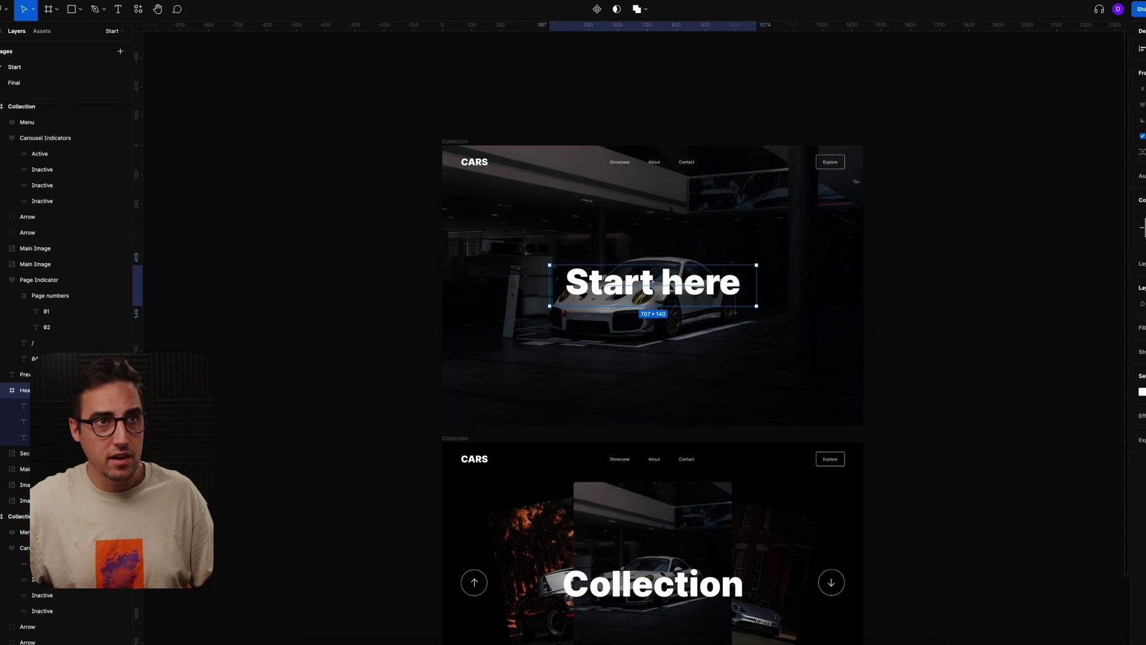
pyautogui.click(1085, 33)
pyautogui.scroll(-2, 546, 268)
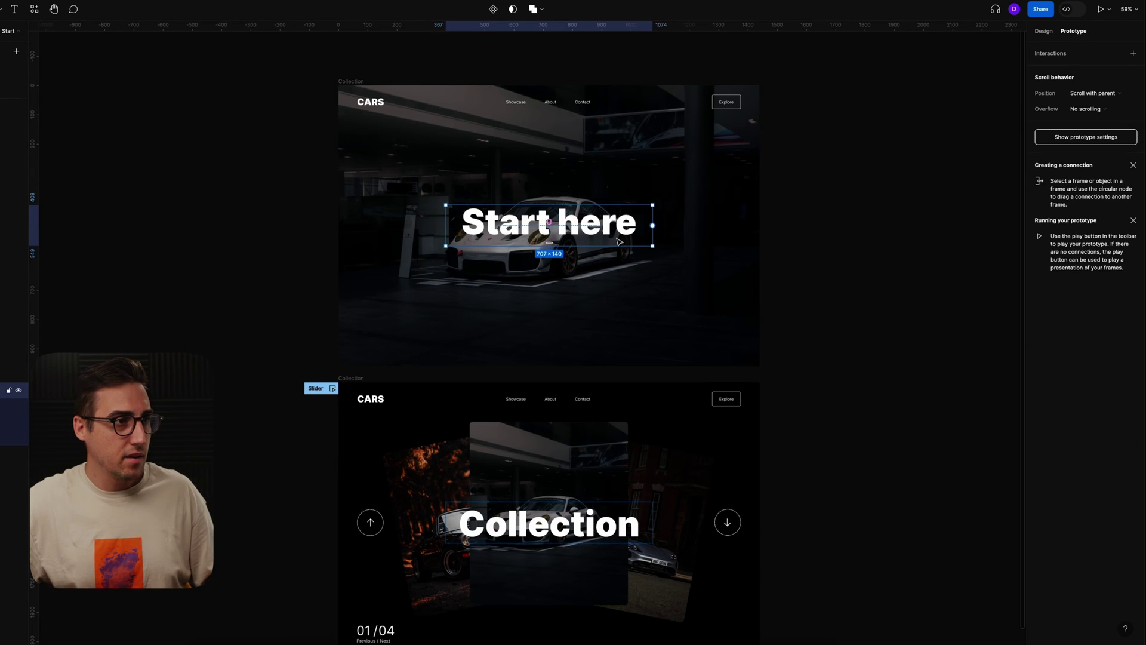
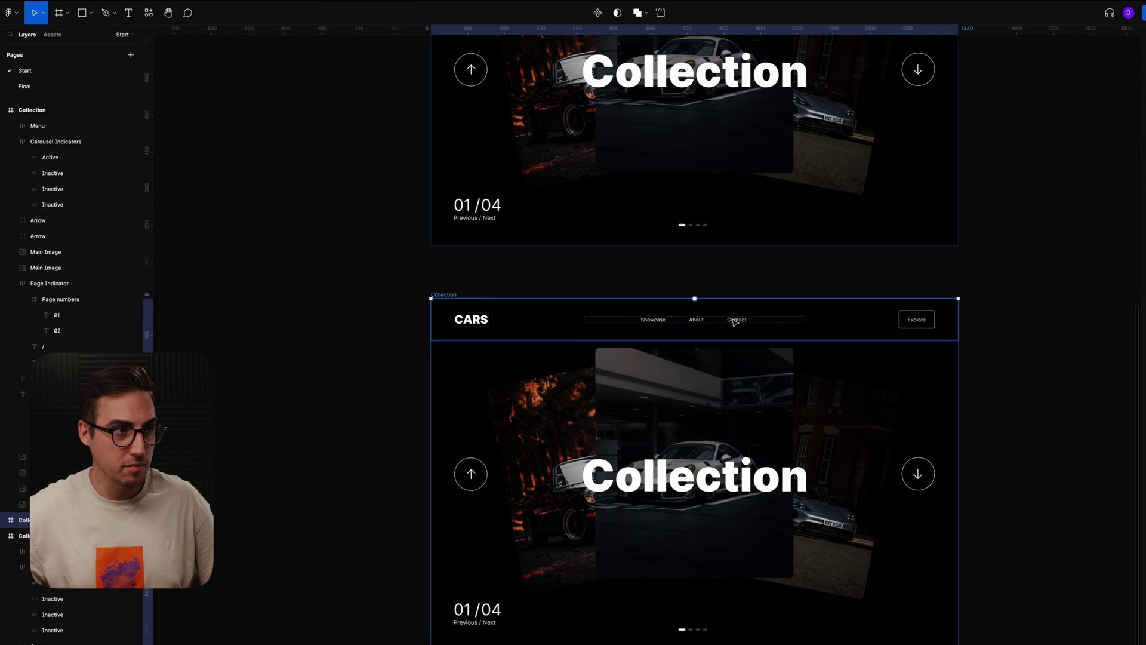
# Examine the transparent Secondary Image placed at the bottom edge of the Collection slides and compare it with the slides above.
pyautogui.click(767, 492)
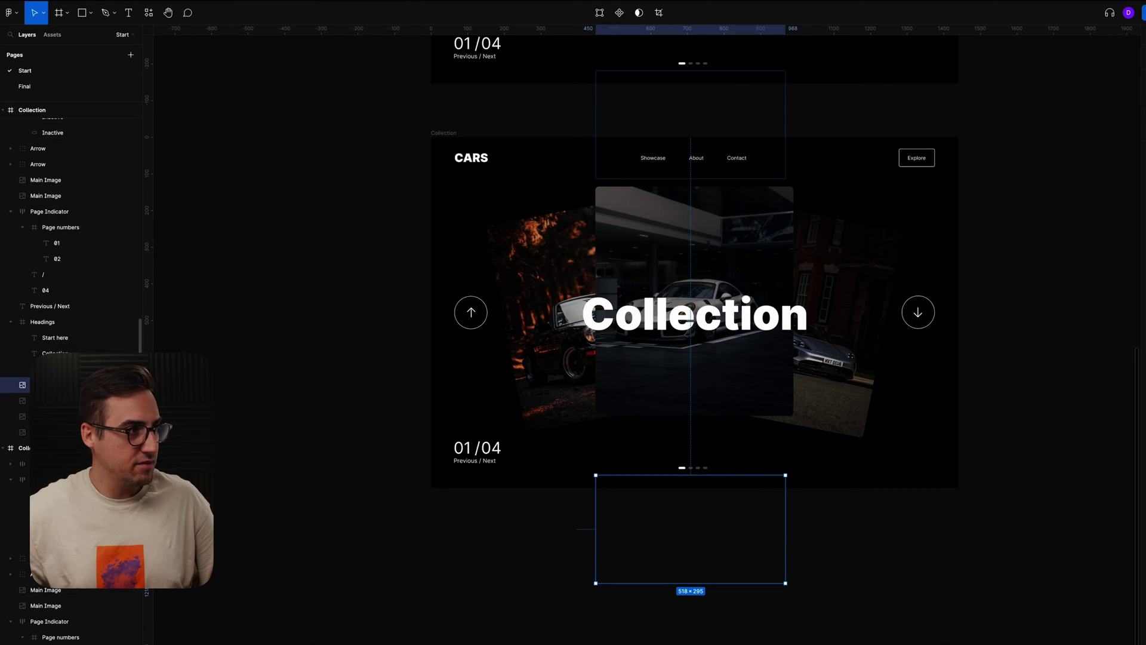
pyautogui.scroll(-4, 298, 401)
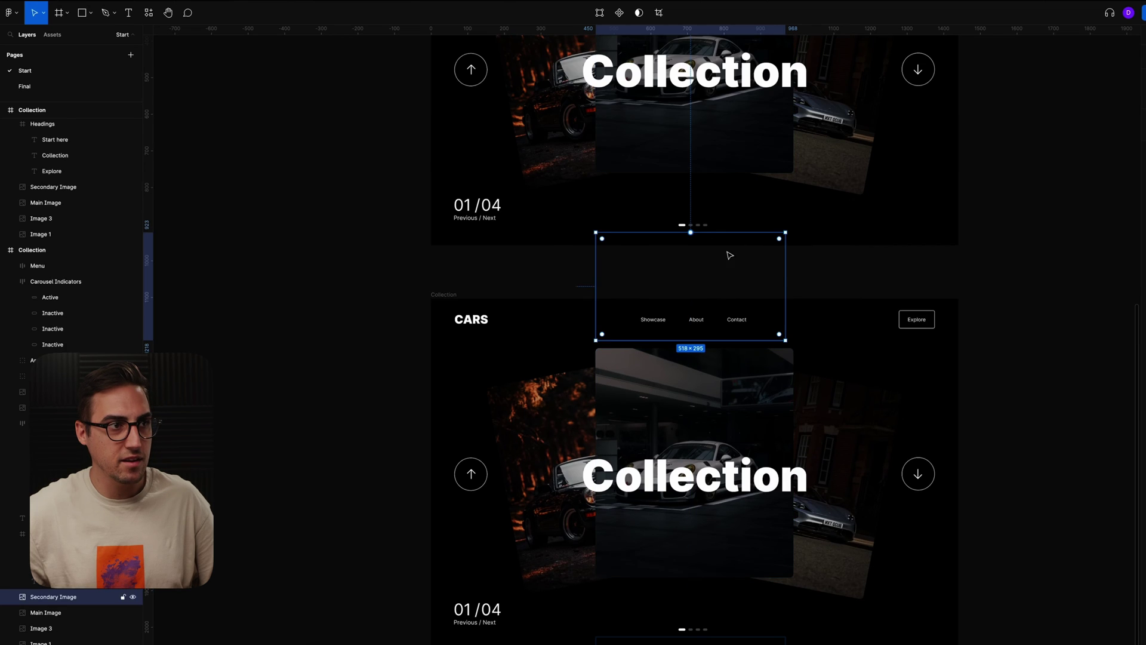
pyautogui.scroll(-2, 757, 263)
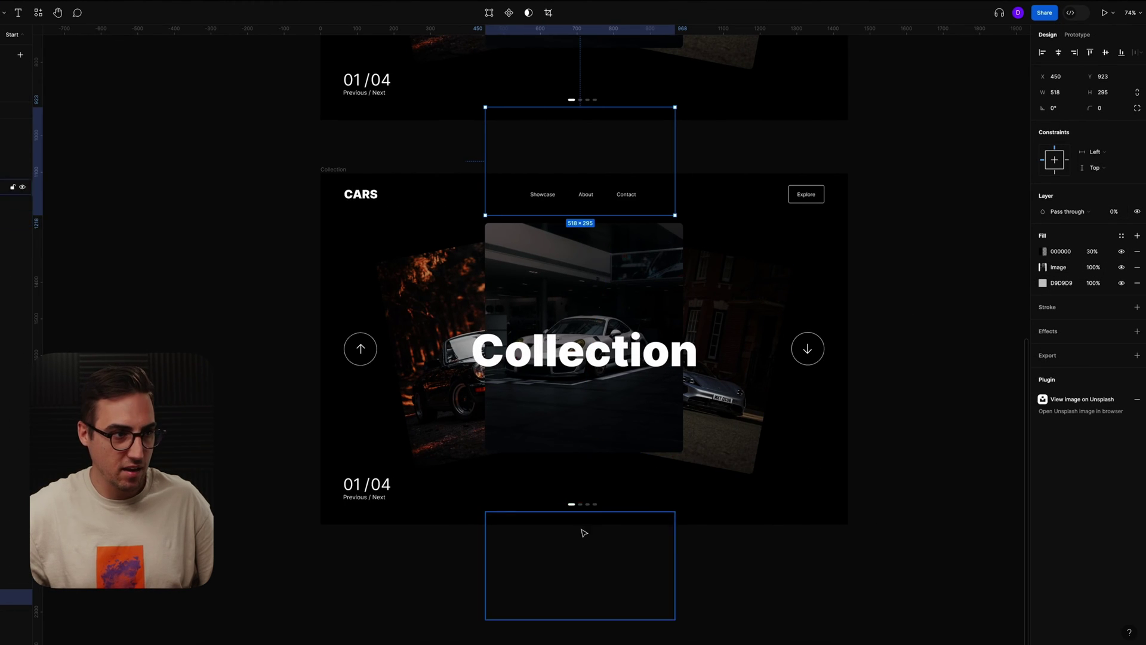
pyautogui.scroll(1, 660, 451)
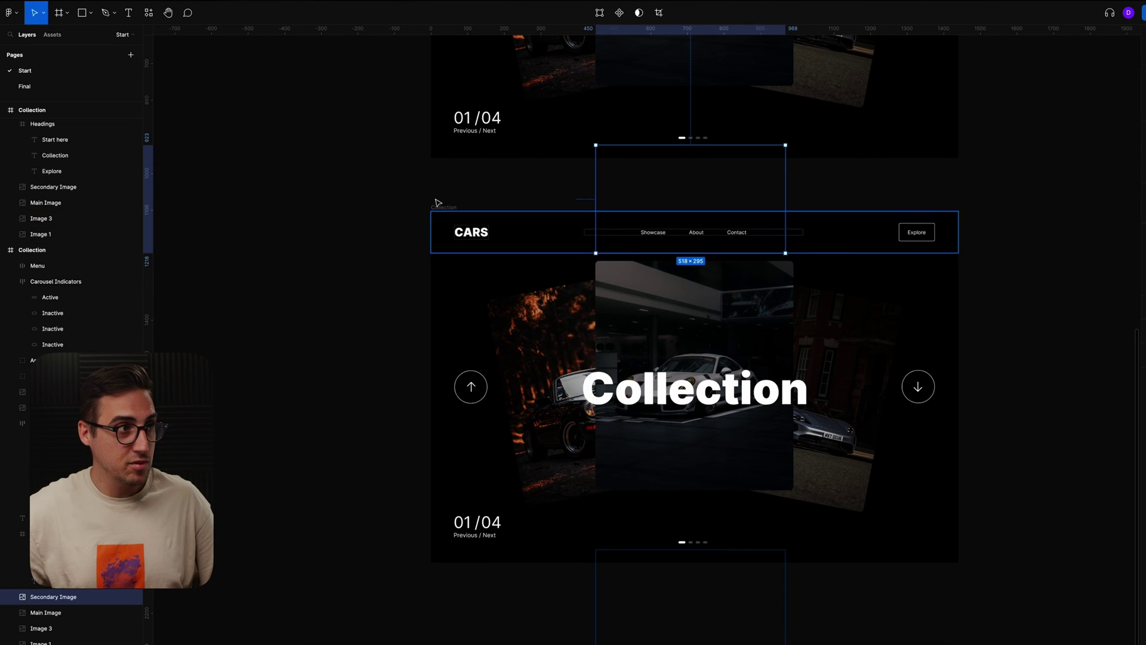
pyautogui.scroll(1, 955, 344)
pyautogui.scroll(6, 955, 346)
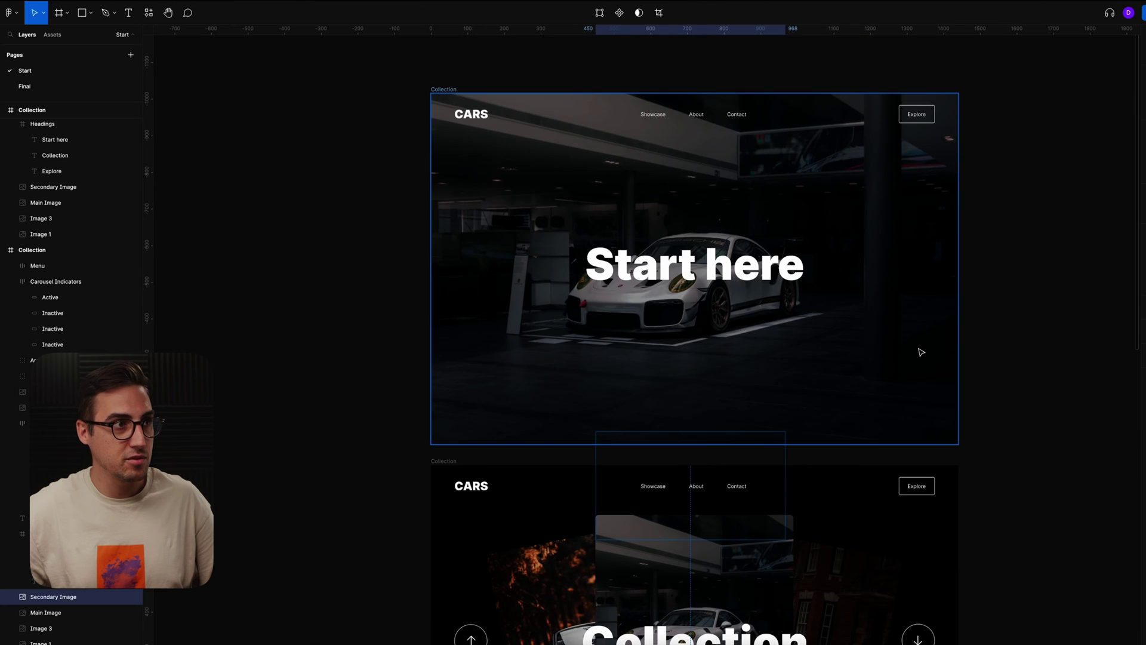
pyautogui.scroll(-15, 767, 304)
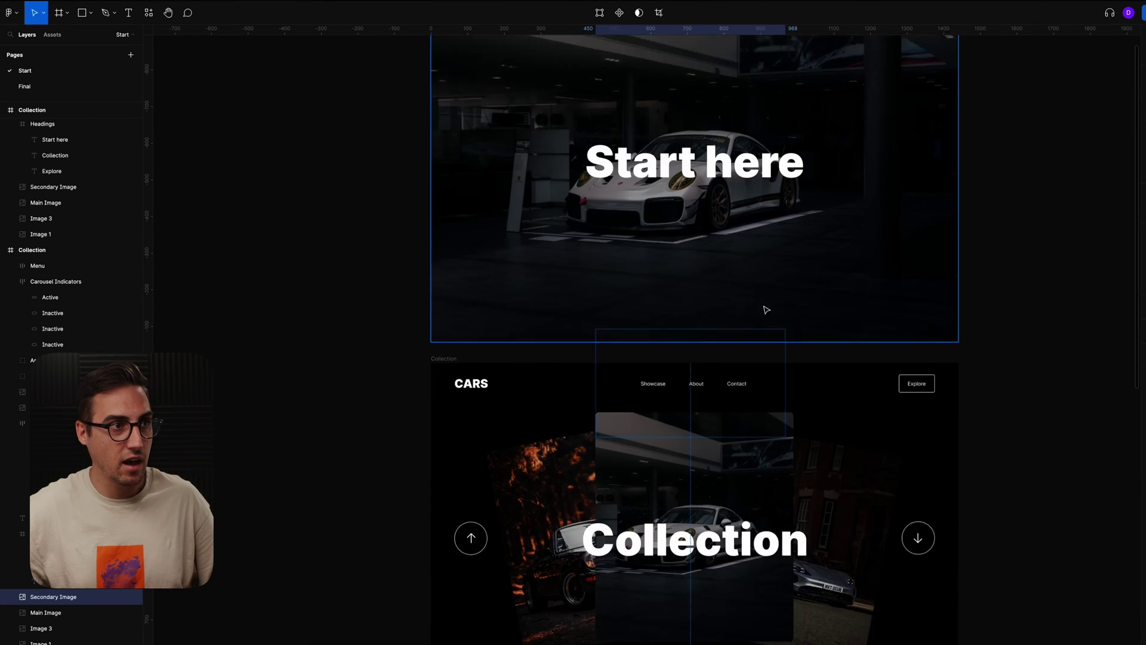
pyautogui.scroll(-3, 805, 345)
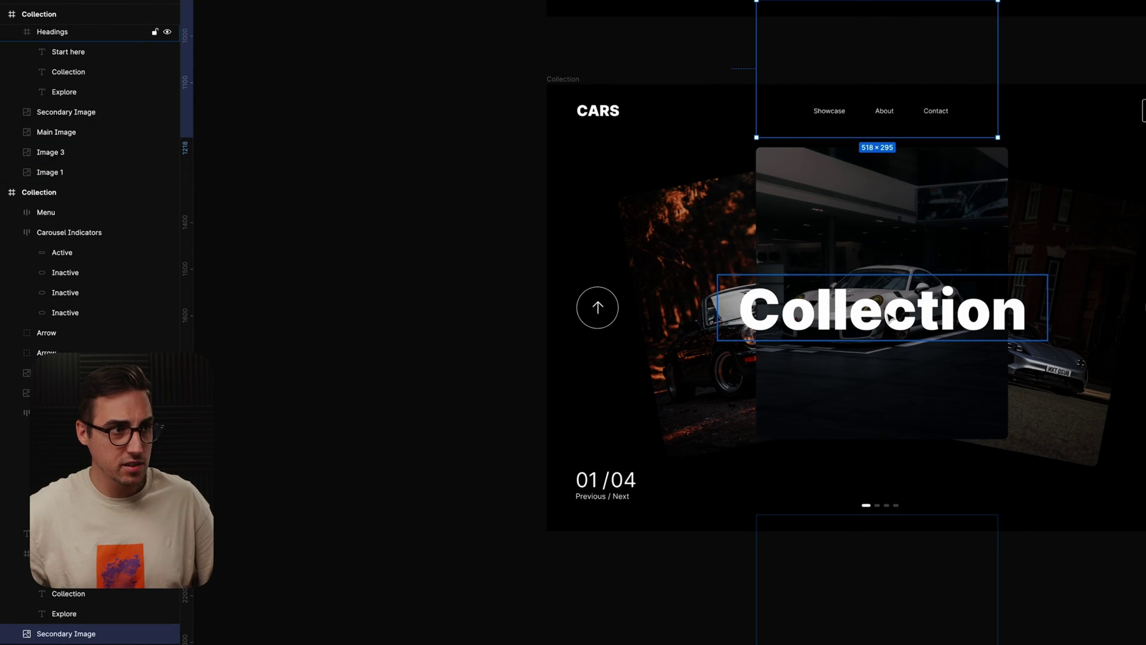
# Shift the Start here, Collection and Explore texts up together within the lowest slide's Headings frame so its window shows "New 911".
pyautogui.click(889, 316)
pyautogui.click(69, 53)
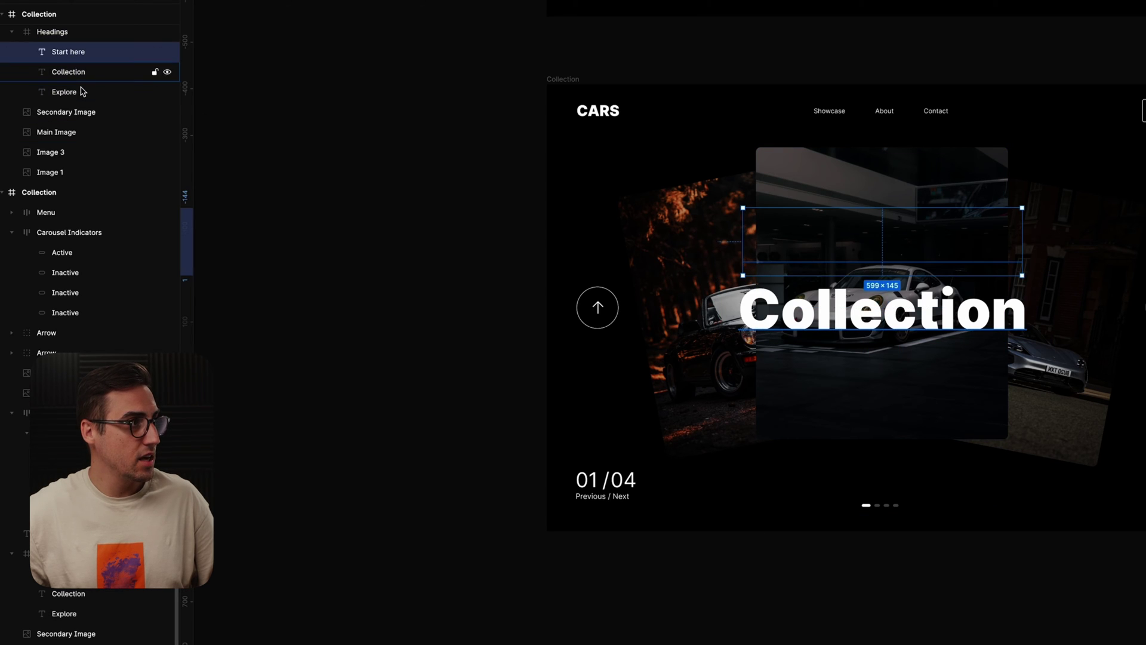
pyautogui.keyDown('shift'); pyautogui.click(82, 92); pyautogui.keyUp('shift')
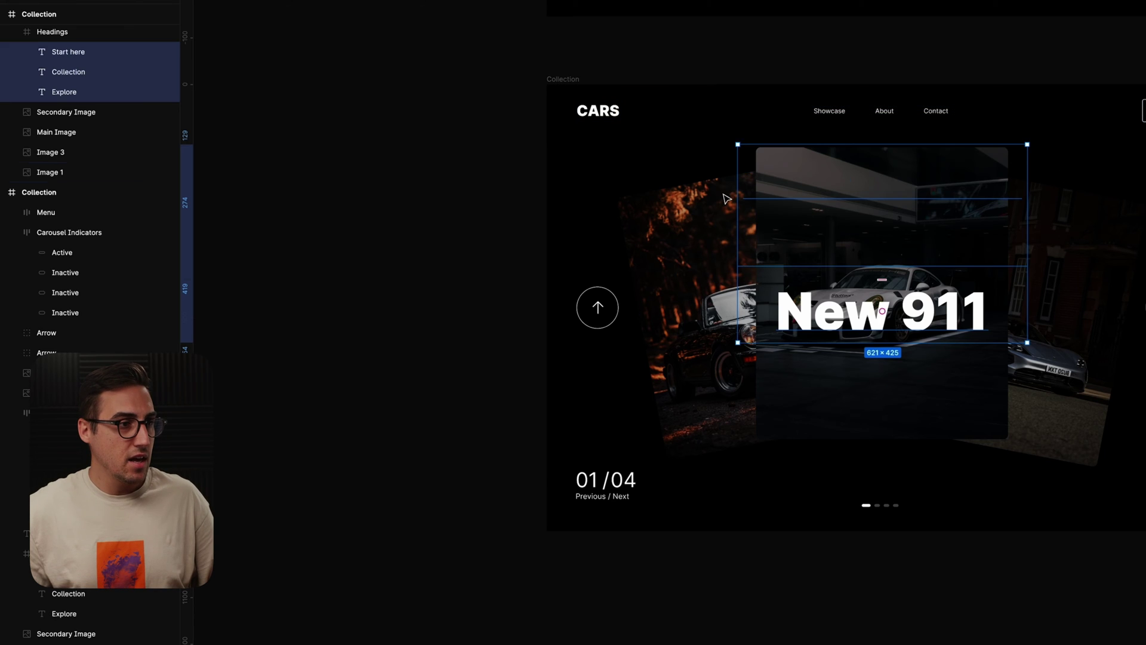
# Shift the 01 and 02 texts up together within the lowest slide's Page numbers frame so it reads 02.
pyautogui.click(585, 484)
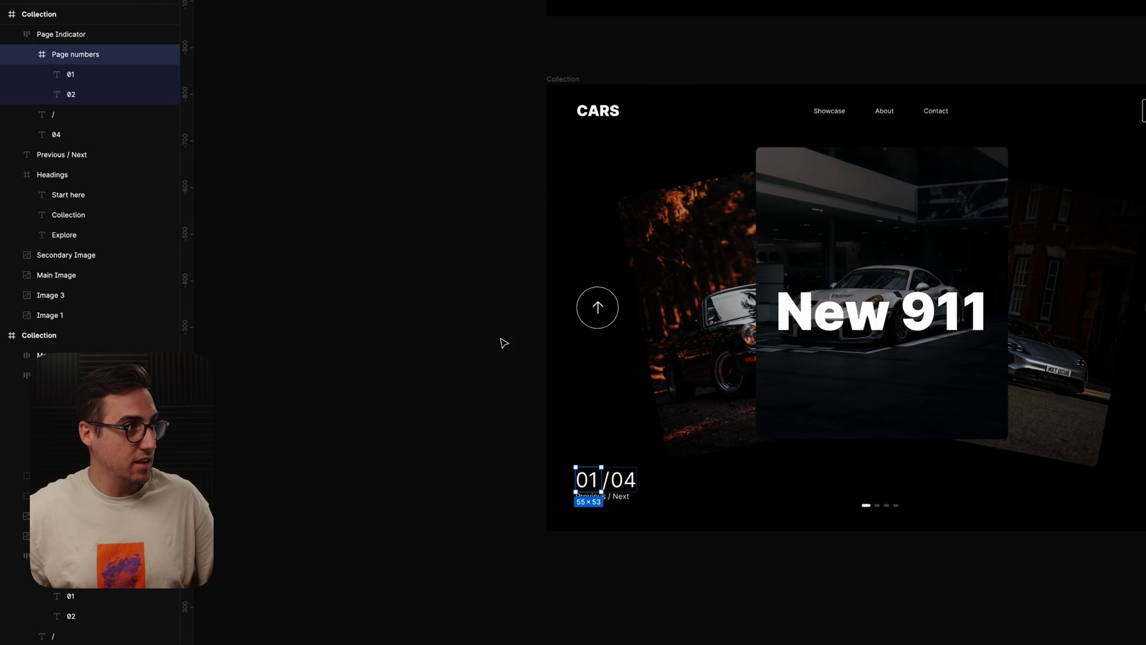
pyautogui.click(91, 73)
pyautogui.keyDown('shift'); pyautogui.click(90, 95); pyautogui.keyUp('shift')
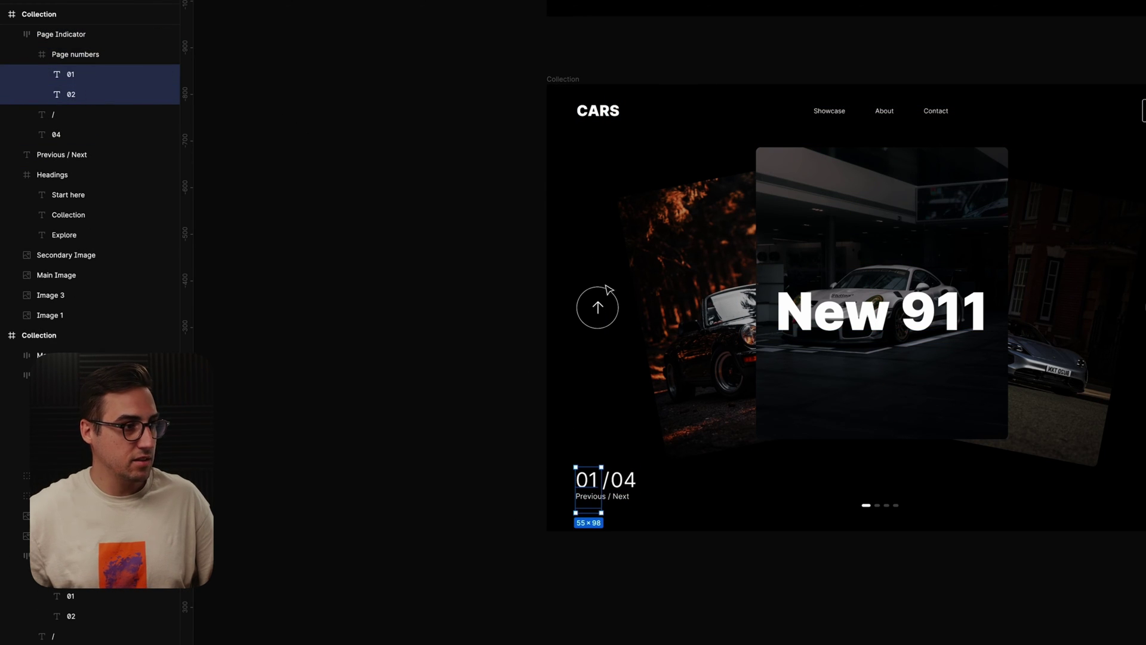
pyautogui.hotkey('ctrl', 'alt', 'g')
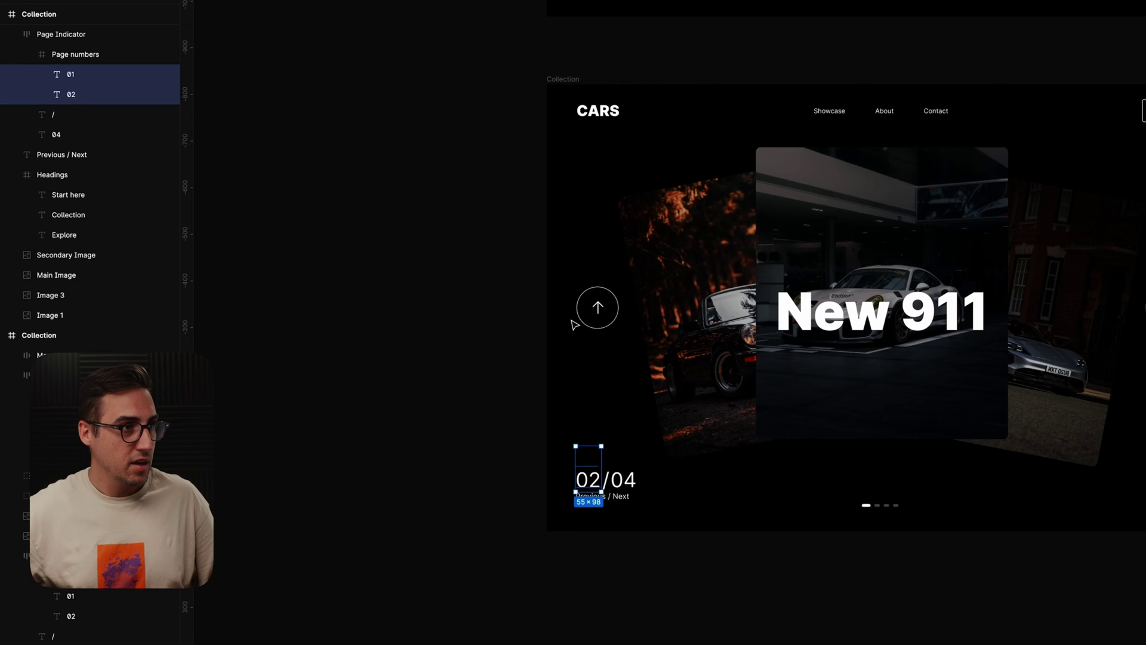
# Move the Active pill to second place in the lowest slide's Carousel Indicators.
pyautogui.keyDown('ctrl'); pyautogui.scroll(5, 919, 477); pyautogui.keyUp('ctrl')
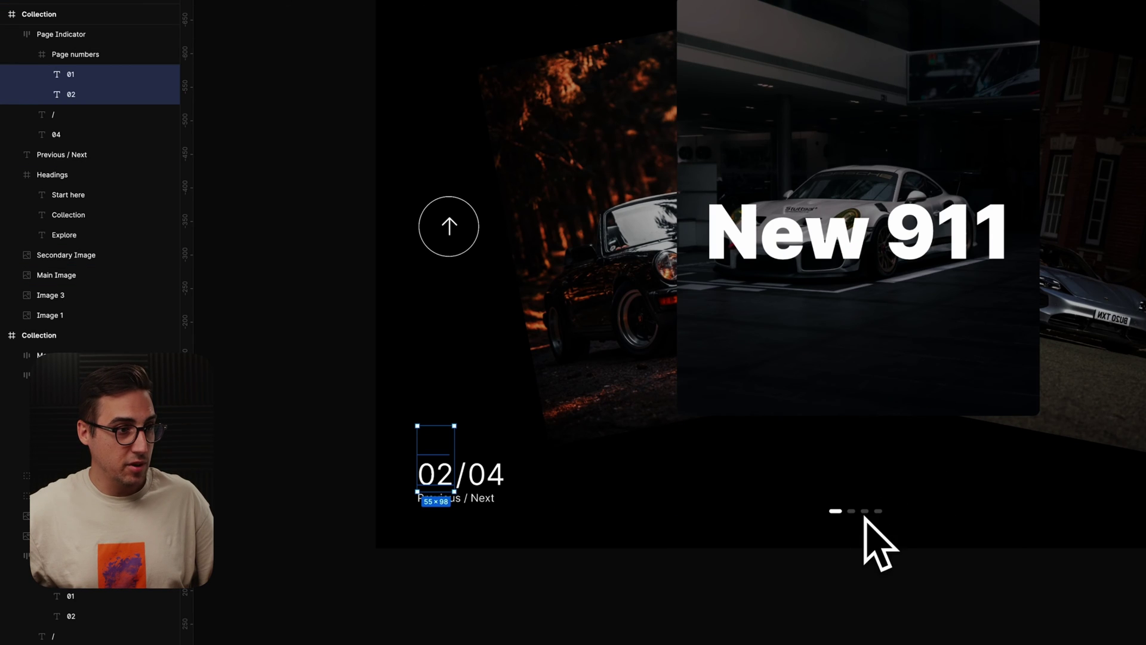
pyautogui.click(857, 512)
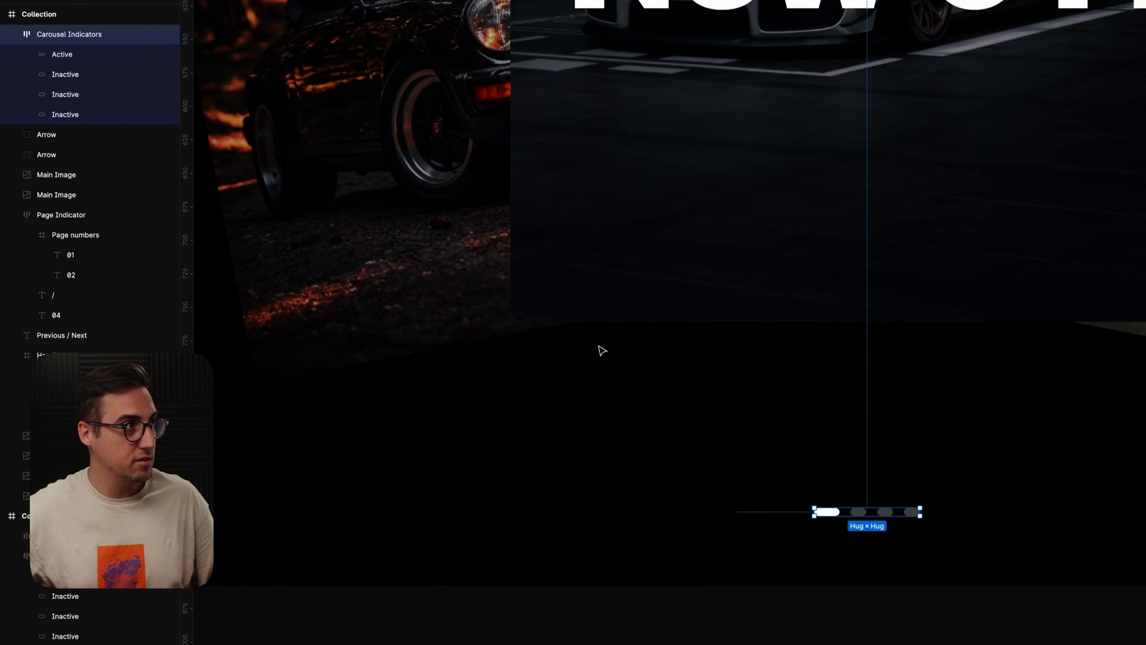
pyautogui.click(81, 55)
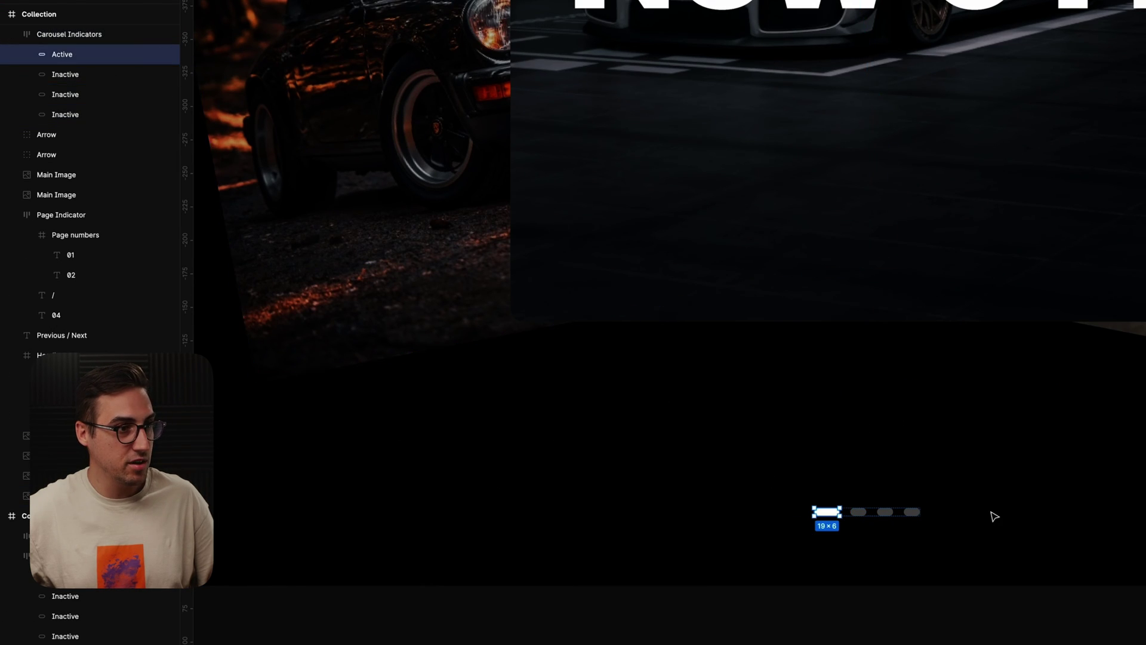
pyautogui.moveTo(825, 515); pyautogui.dragTo(877, 517)
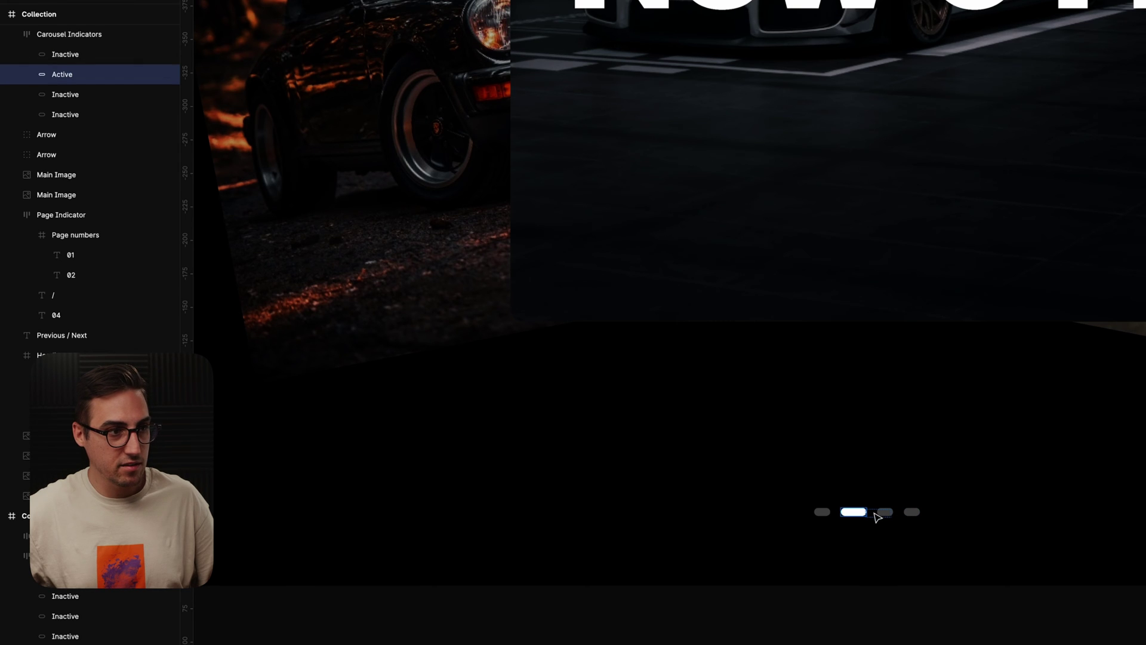
pyautogui.scroll(-3, 885, 514)
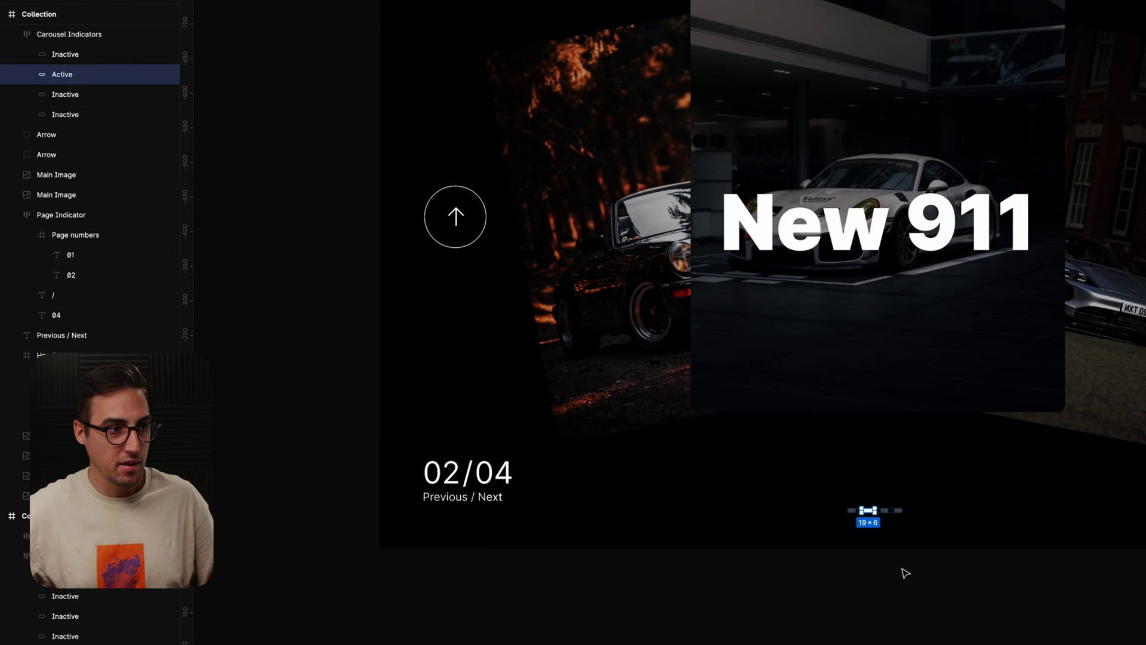
# Rotate Image 1, the orange-lit photo at the left of the New 911 slide, upright and move it behind the central Main Image.
pyautogui.click(815, 518)
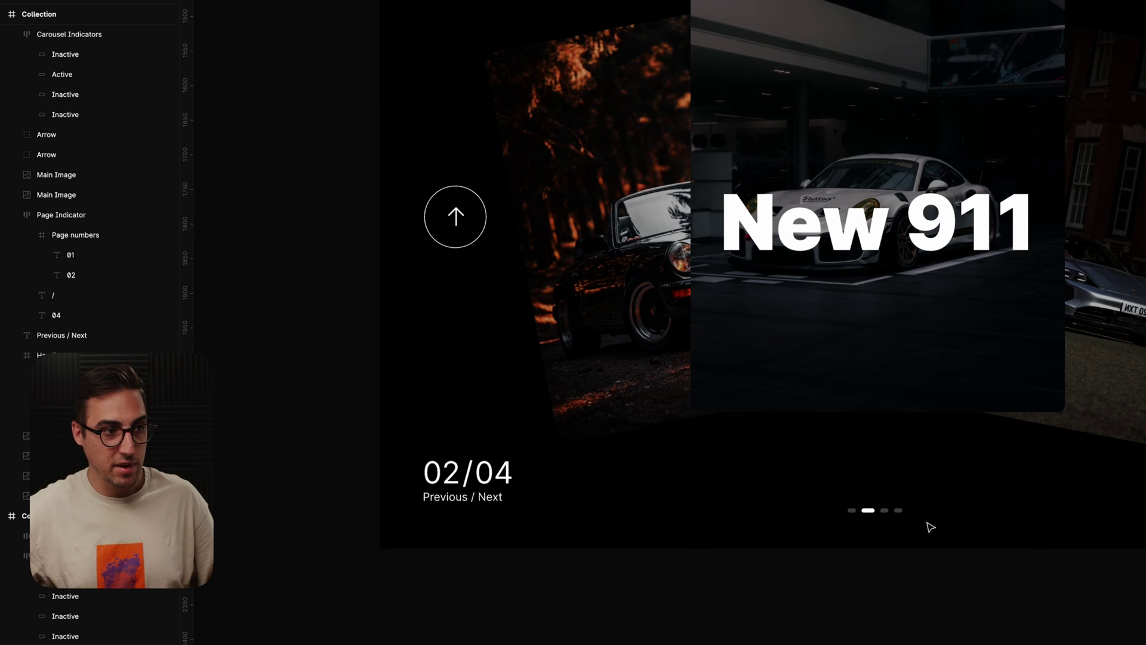
pyautogui.scroll(-2, 952, 519)
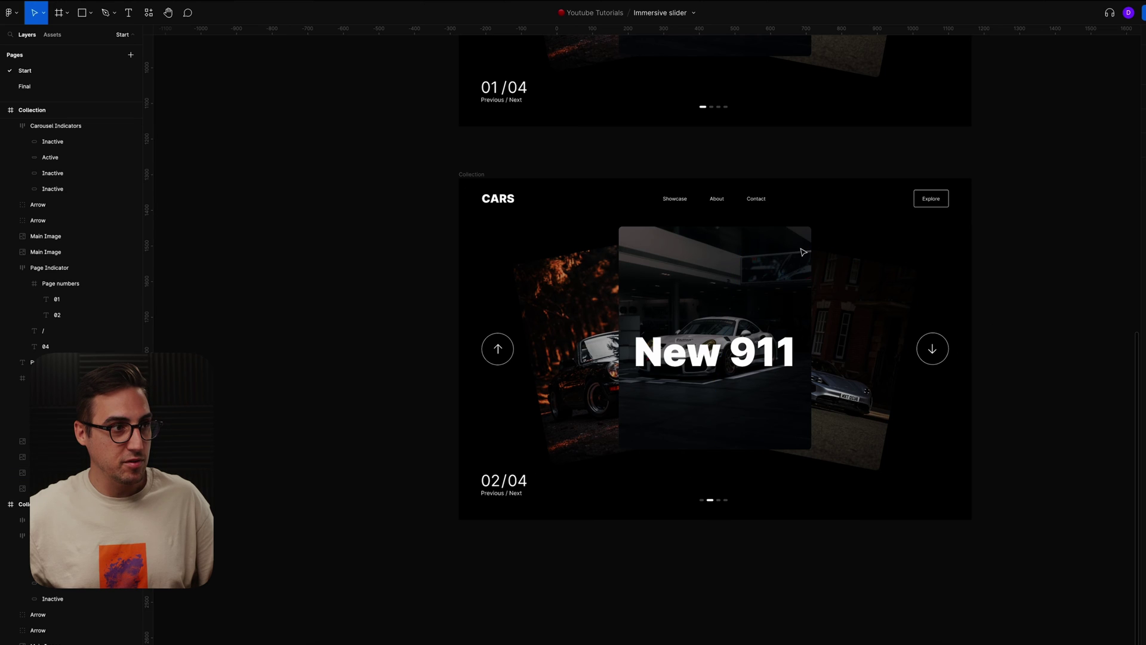
pyautogui.scroll(1, 599, 280)
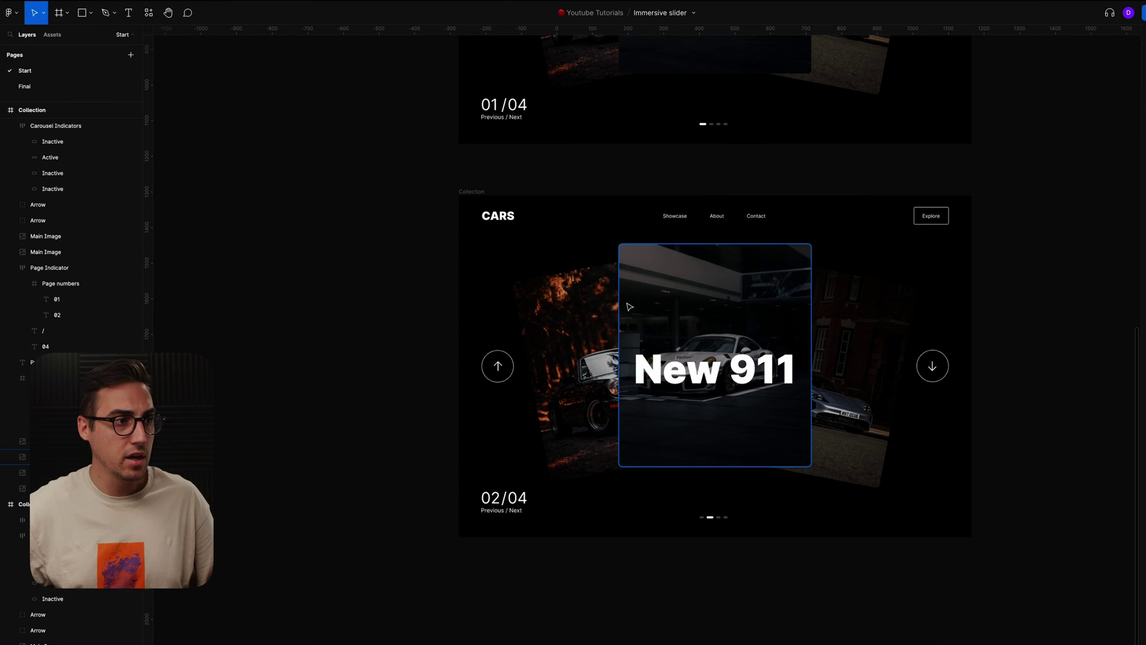
pyautogui.click(597, 287)
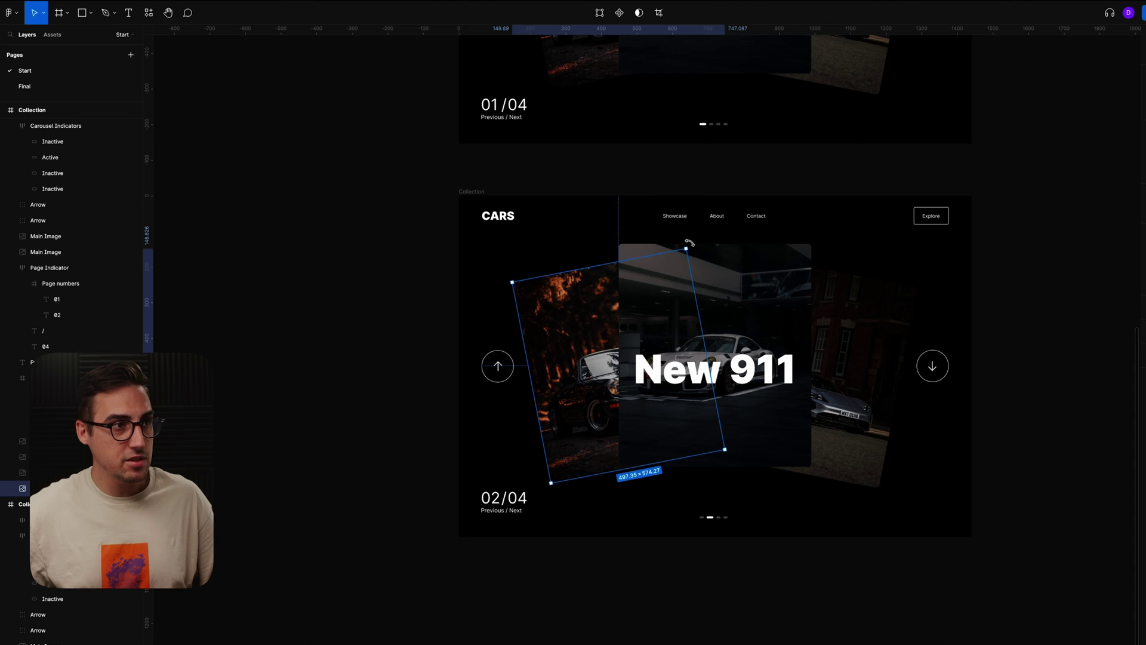
pyautogui.moveTo(690, 245); pyautogui.dragTo(711, 260)
pyautogui.moveTo(594, 325); pyautogui.dragTo(674, 321)
# Rotate Image 3, the silver car photo, upright, place it behind the Main Image, and adjust Image 1's position behind the same picture.
pyautogui.click(878, 304)
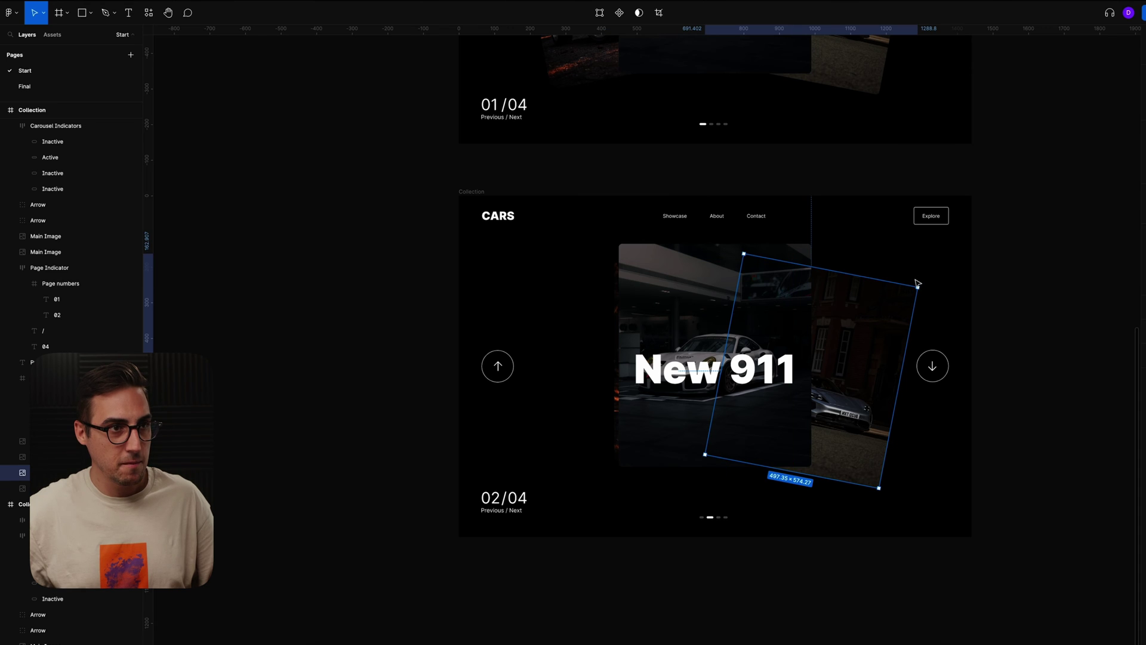
pyautogui.moveTo(921, 285); pyautogui.dragTo(878, 277)
pyautogui.moveTo(867, 330); pyautogui.dragTo(779, 316)
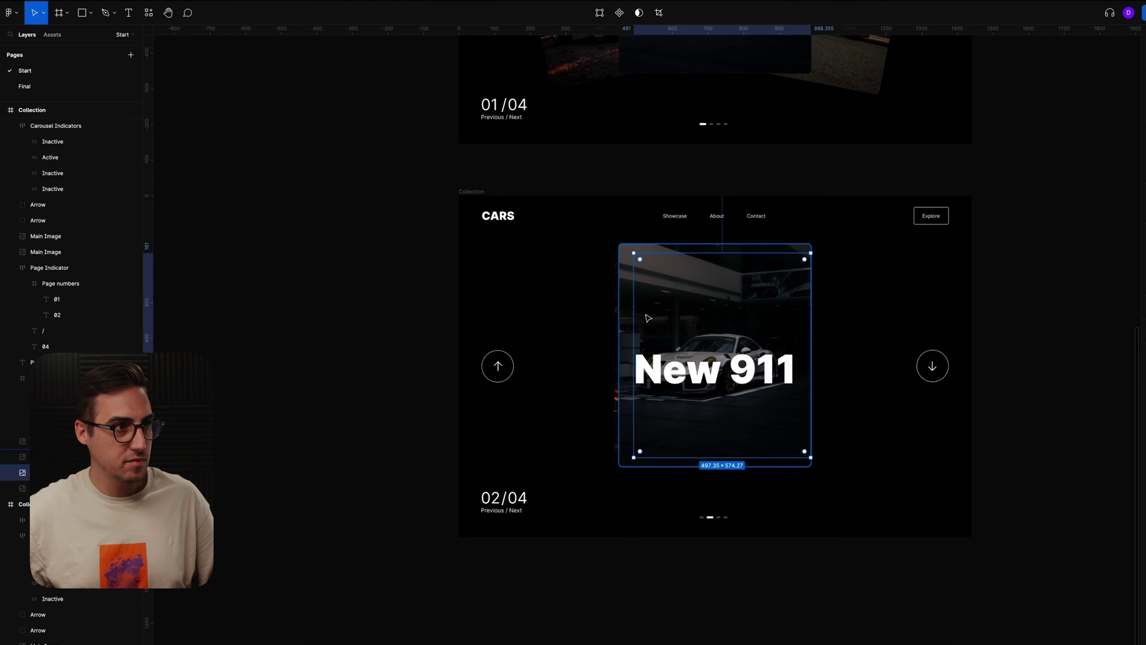
pyautogui.moveTo(639, 312); pyautogui.dragTo(646, 313)
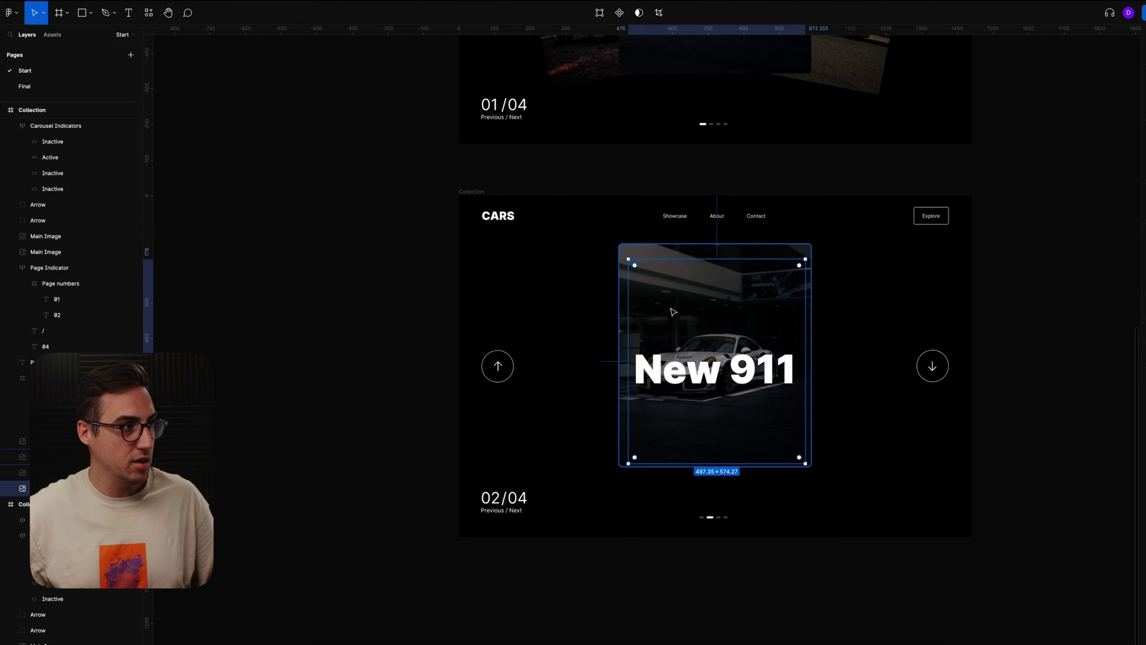
pyautogui.click(115, 455)
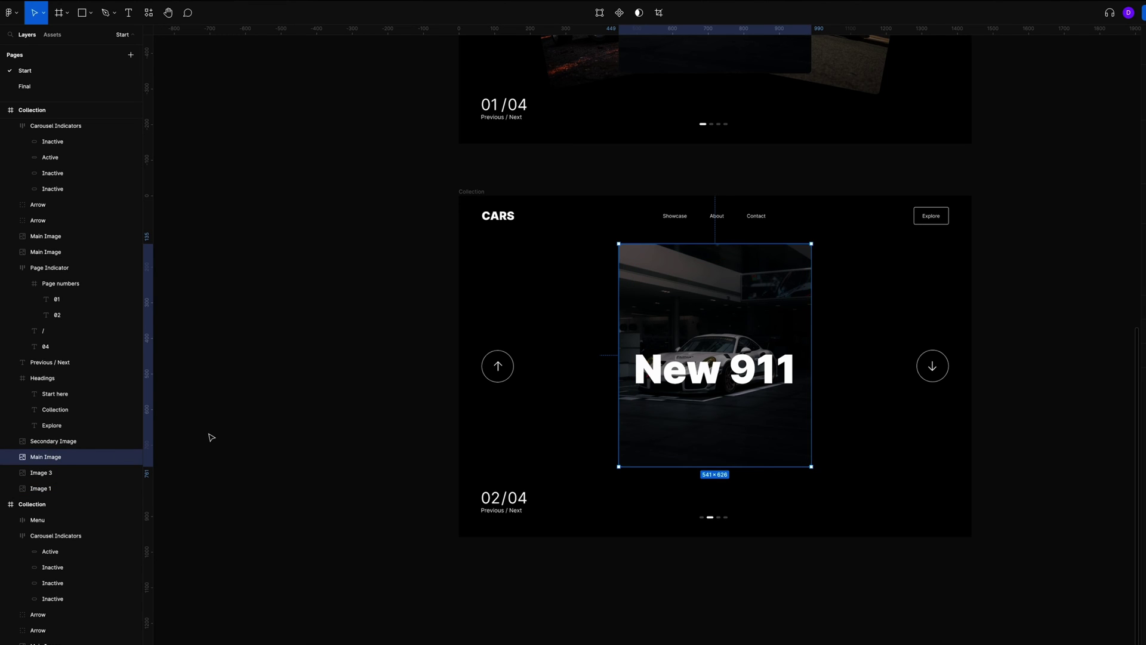
pyautogui.hotkey('shift', 'Up')
pyautogui.hotkey('shift', 'Up')
pyautogui.hotkey('shift', 'Up')
pyautogui.hotkey('shift', 'Up')
pyautogui.hotkey('shift', 'Up')
pyautogui.hotkey('shift', 'Up')
pyautogui.hotkey('shift', 'Up')
pyautogui.hotkey('shift', 'Up')
pyautogui.hotkey('shift', 'Up')
pyautogui.hotkey('shift', 'Up')
pyautogui.hotkey('shift', 'Up')
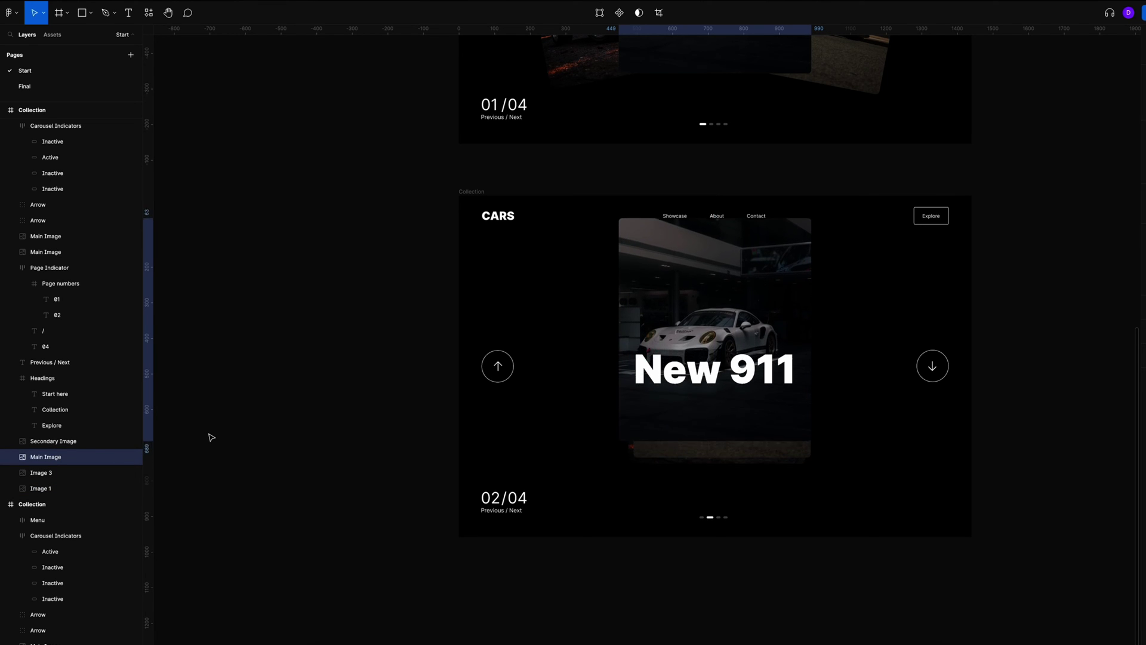
pyautogui.hotkey('shift', 'Down')
pyautogui.hotkey('shift', 'Down')
pyautogui.hotkey('shift', 'Down')
pyautogui.hotkey('shift', 'Down')
pyautogui.hotkey('shift', 'Down')
pyautogui.hotkey('shift', 'Down')
pyautogui.hotkey('shift', 'Down')
pyautogui.hotkey('shift', 'Down')
pyautogui.hotkey('shift', 'Down')
pyautogui.hotkey('shift', 'Down')
pyautogui.hotkey('shift', 'Down')
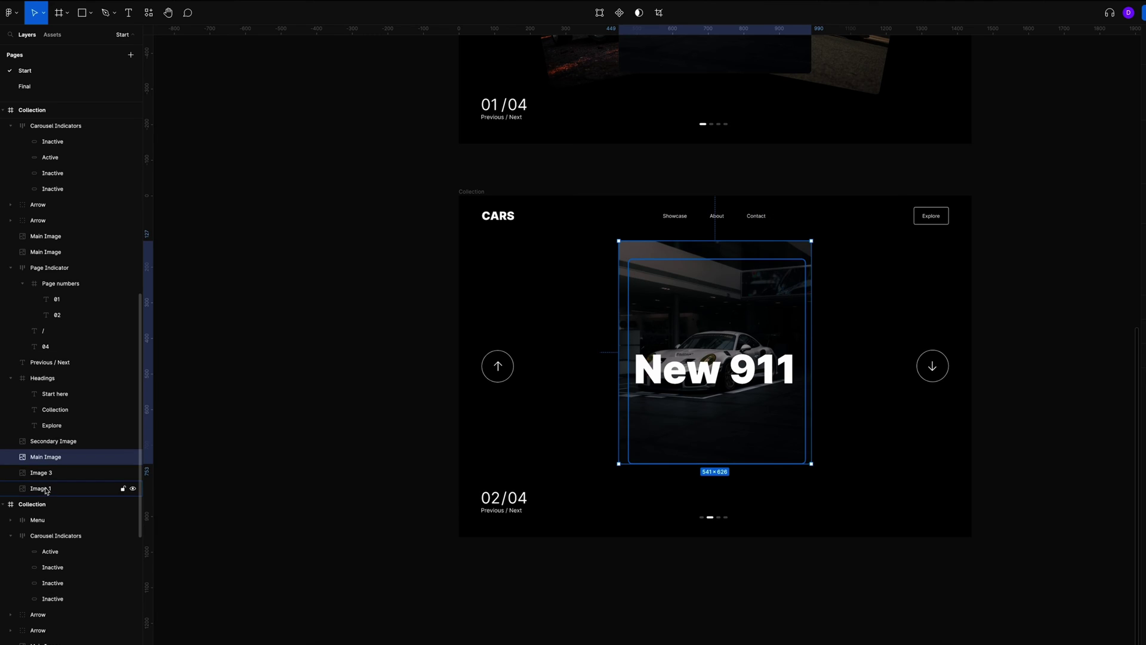
# Move the Main Image, Image 3 and Image 1 up together to the New 911 slide's top edge and set their layer opacity to 0%.
pyautogui.keyDown('shift'); pyautogui.click(51, 488); pyautogui.keyUp('shift')
pyautogui.hotkey('shift', 'Up')
pyautogui.hotkey('shift', 'Up')
pyautogui.hotkey('shift', 'Up')
pyautogui.hotkey('shift', 'Up')
pyautogui.hotkey('shift', 'Up')
pyautogui.hotkey('shift', 'Up')
pyautogui.hotkey('shift', 'Up')
pyautogui.hotkey('shift', 'Up')
pyautogui.hotkey('shift', 'Up')
pyautogui.hotkey('shift', 'Up')
pyautogui.hotkey('shift', 'Up')
pyautogui.hotkey('shift', 'Up')
pyautogui.hotkey('shift', 'Up')
pyautogui.hotkey('shift', 'Up')
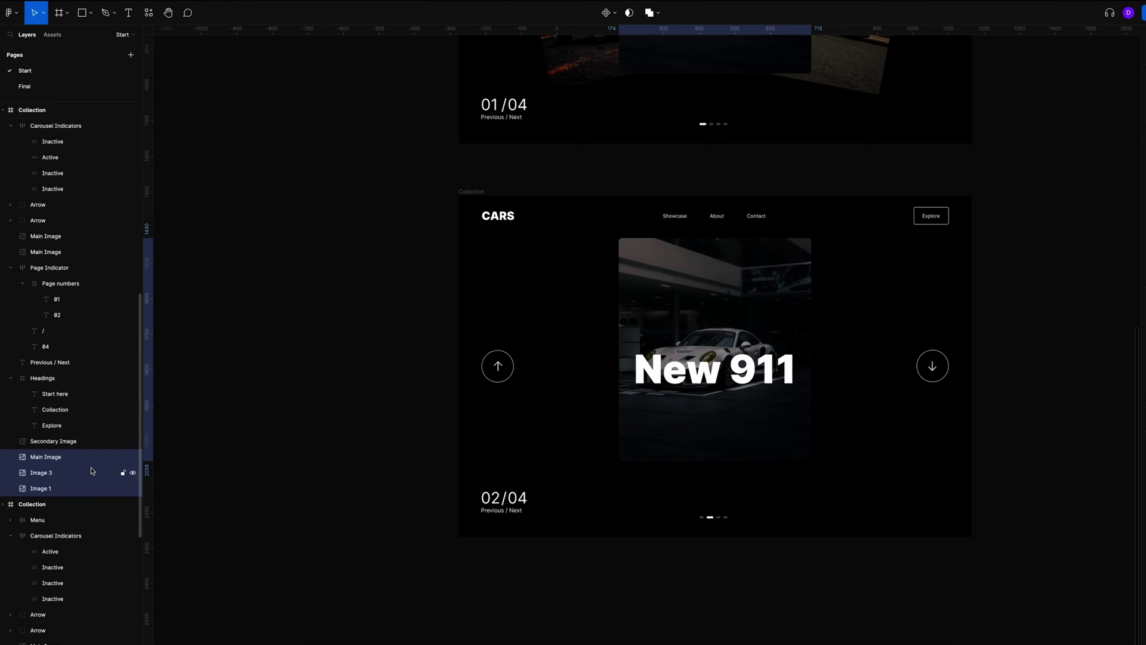
pyautogui.hotkey('shift', 'Up')
pyautogui.hotkey('shift', 'Up')
pyautogui.hotkey('shift', 'Up')
pyautogui.hotkey('shift', 'Up')
pyautogui.hotkey('shift', 'Up')
pyautogui.hotkey('shift', 'Up')
pyautogui.hotkey('shift', 'Up')
pyautogui.hotkey('shift', 'Up')
pyautogui.hotkey('shift', 'Up')
pyautogui.hotkey('shift', 'Up')
pyautogui.hotkey('shift', 'Up')
pyautogui.hotkey('shift', 'Up')
pyautogui.hotkey('shift', 'Up')
pyautogui.hotkey('shift', 'Up')
pyautogui.hotkey('shift', 'Up')
pyautogui.hotkey('shift', 'Up')
pyautogui.hotkey('shift', 'Up')
pyautogui.hotkey('shift', 'Up')
pyautogui.hotkey('shift', 'Up')
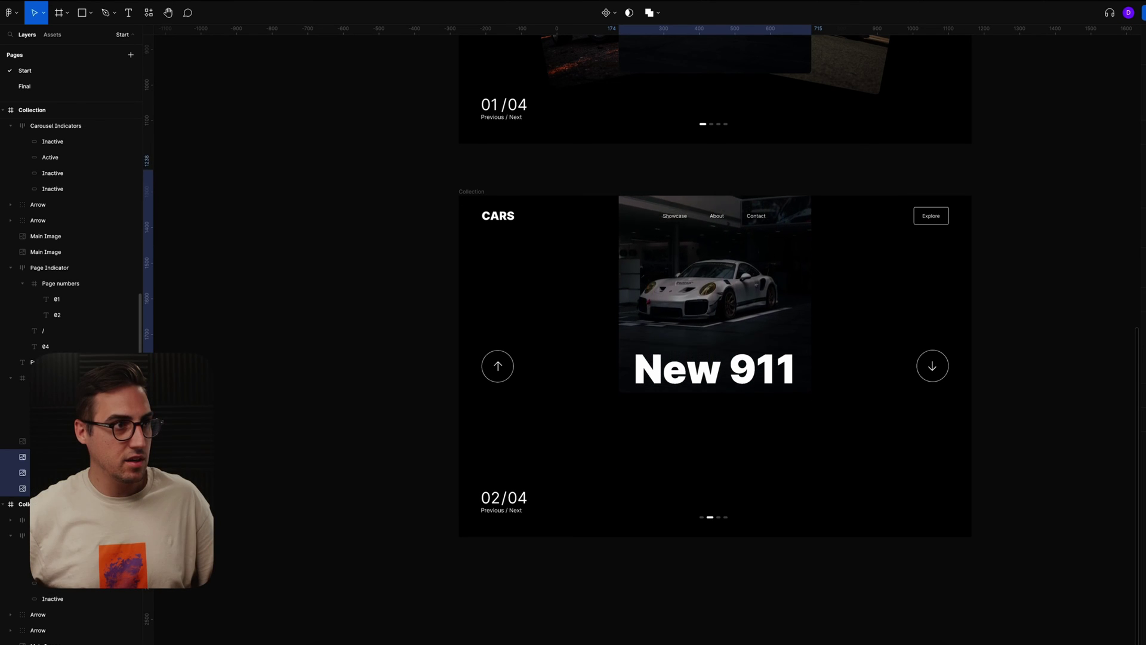
pyautogui.hotkey('shift', 'Up')
pyautogui.hotkey('shift', 'Up')
pyautogui.hotkey('shift', 'Up')
pyautogui.hotkey('shift', 'Up')
pyautogui.hotkey('shift', 'Up')
pyautogui.hotkey('shift', 'Up')
pyautogui.hotkey('shift', 'Up')
pyautogui.hotkey('shift', 'Up')
pyautogui.hotkey('shift', 'Up')
pyautogui.hotkey('shift', 'Up')
pyautogui.hotkey('shift', 'Up')
pyautogui.hotkey('shift', 'Up')
pyautogui.hotkey('shift', 'Up')
pyautogui.hotkey('shift', 'Up')
pyautogui.hotkey('shift', 'Up')
pyautogui.hotkey('shift', 'Up')
pyautogui.hotkey('shift', 'Up')
pyautogui.hotkey('shift', 'Up')
pyautogui.hotkey('shift', 'Up')
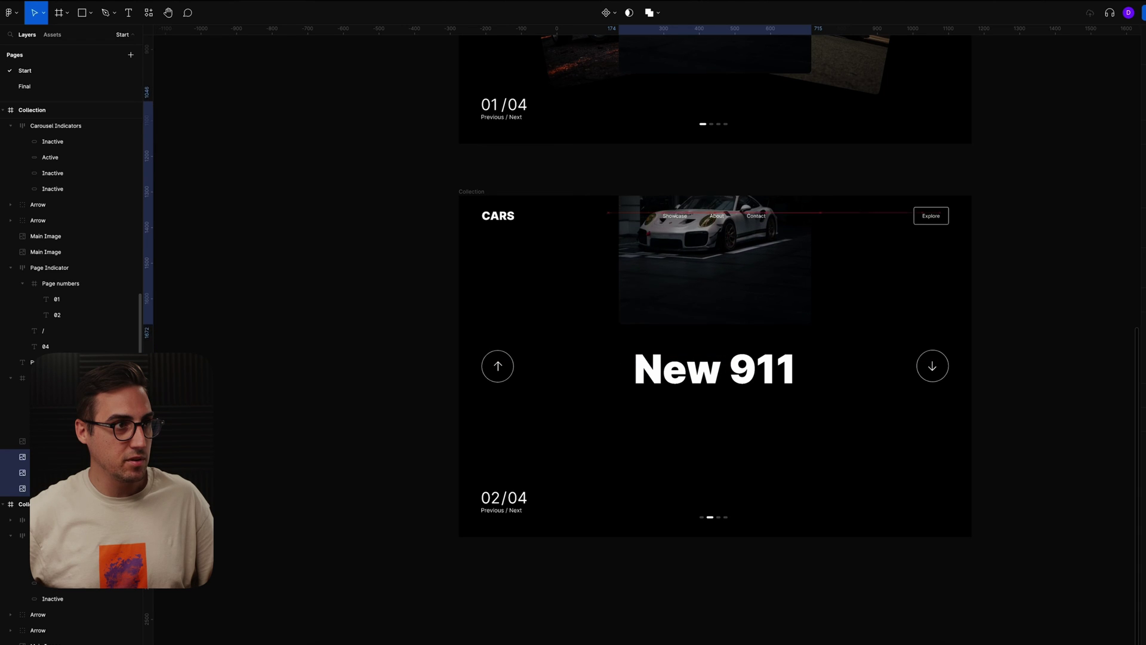
pyautogui.hotkey('shift', 'Up')
pyautogui.hotkey('shift', 'Up')
pyautogui.hotkey('shift', 'Up')
pyautogui.hotkey('shift', 'Up')
pyautogui.hotkey('shift', 'Up')
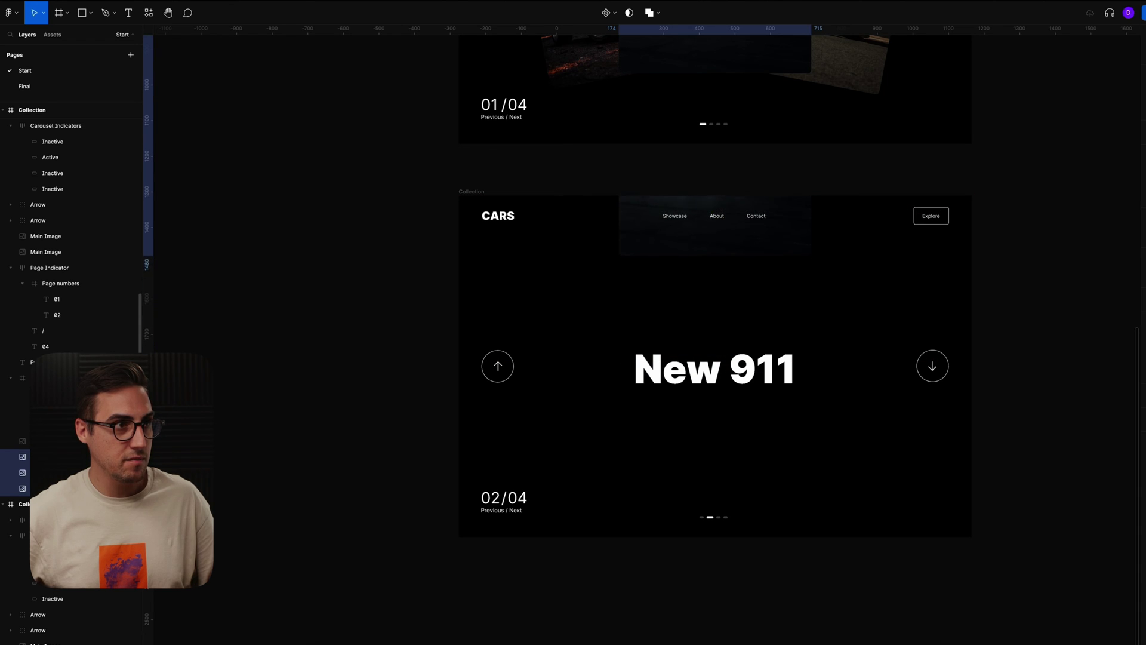
pyautogui.hotkey('shift', 'Up')
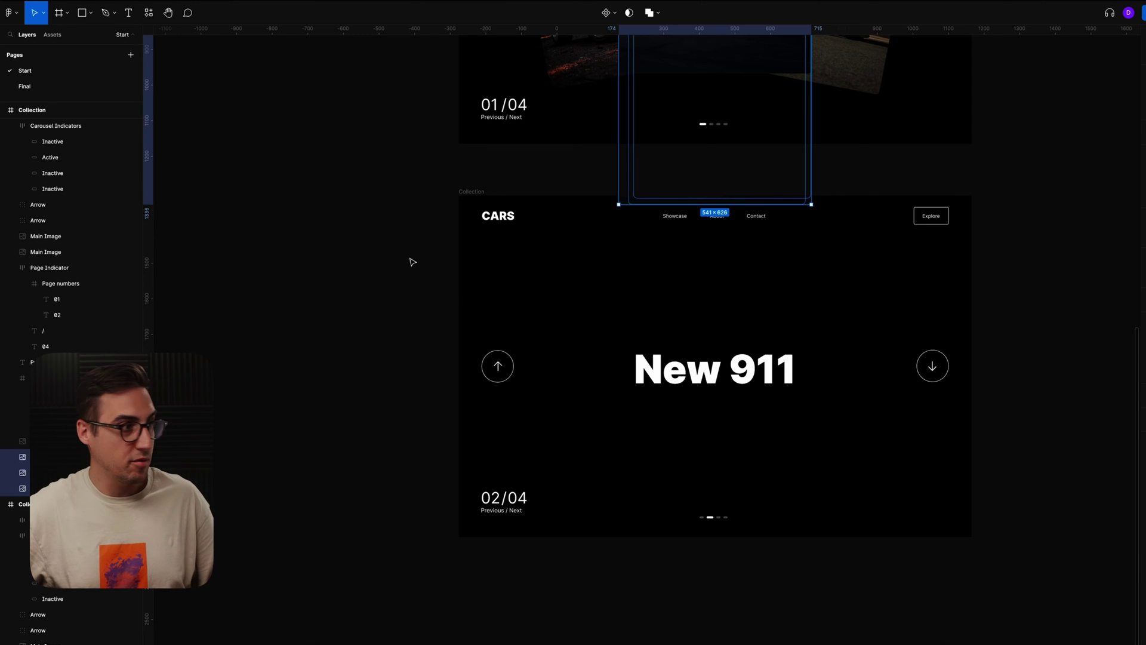
pyautogui.click(1104, 197)
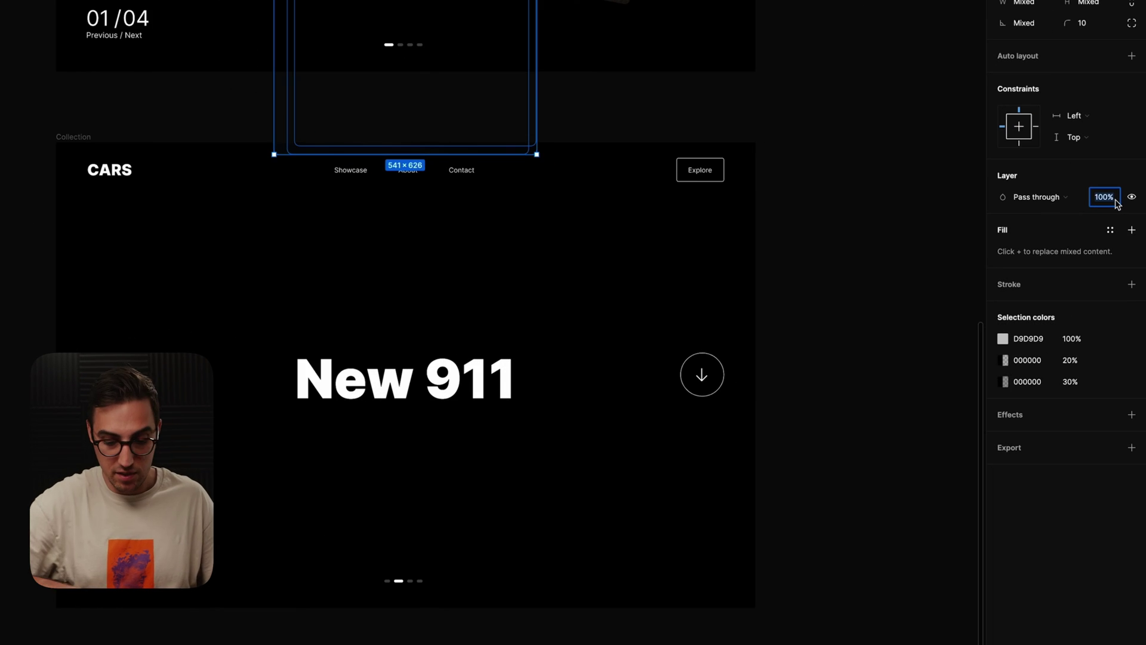
pyautogui.write('0')
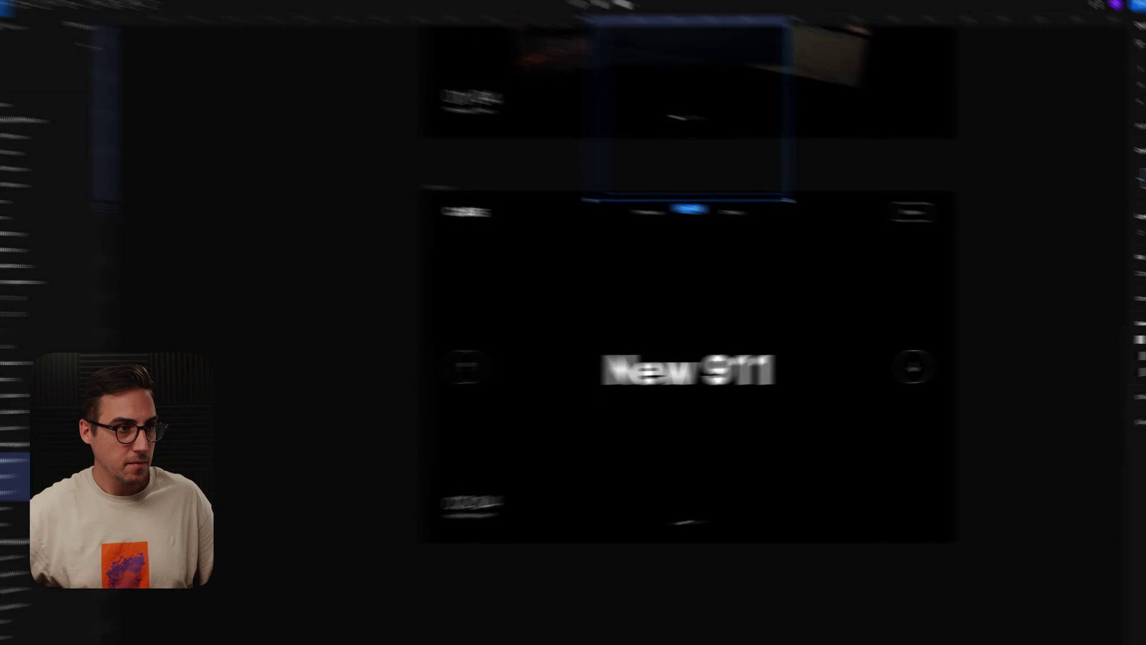
# Set the Secondary Image's opacity to 100% and enlarge it from the slide's top-left corner to fill the whole frame at 1440 × 958.
pyautogui.click(696, 532)
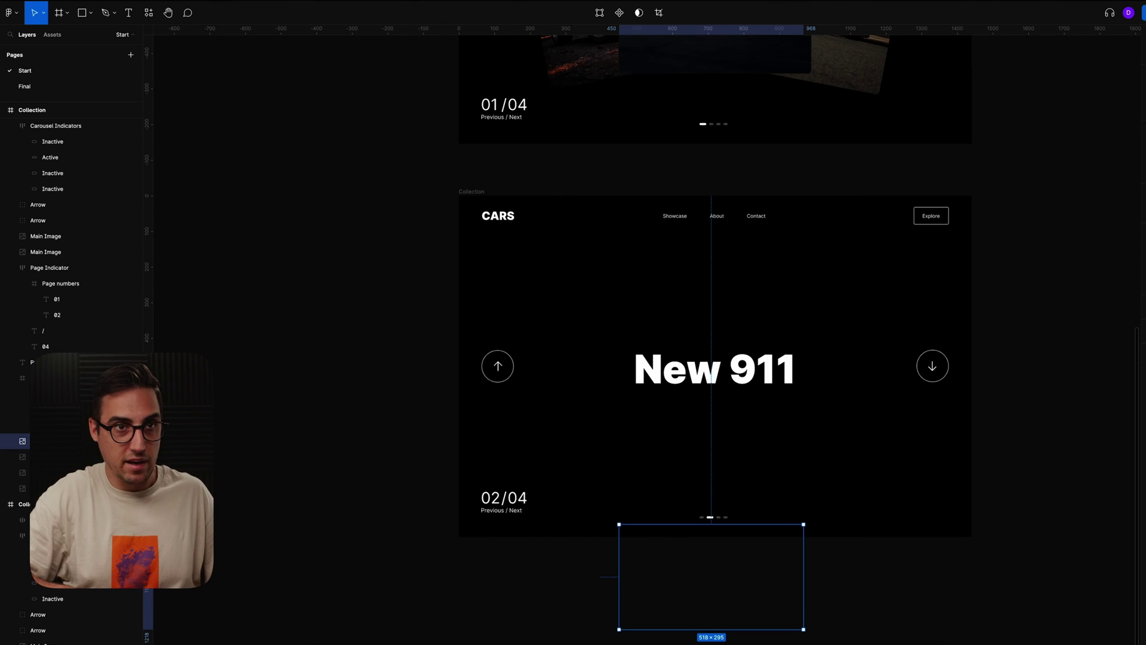
pyautogui.hotkey('ctrl', 'v')
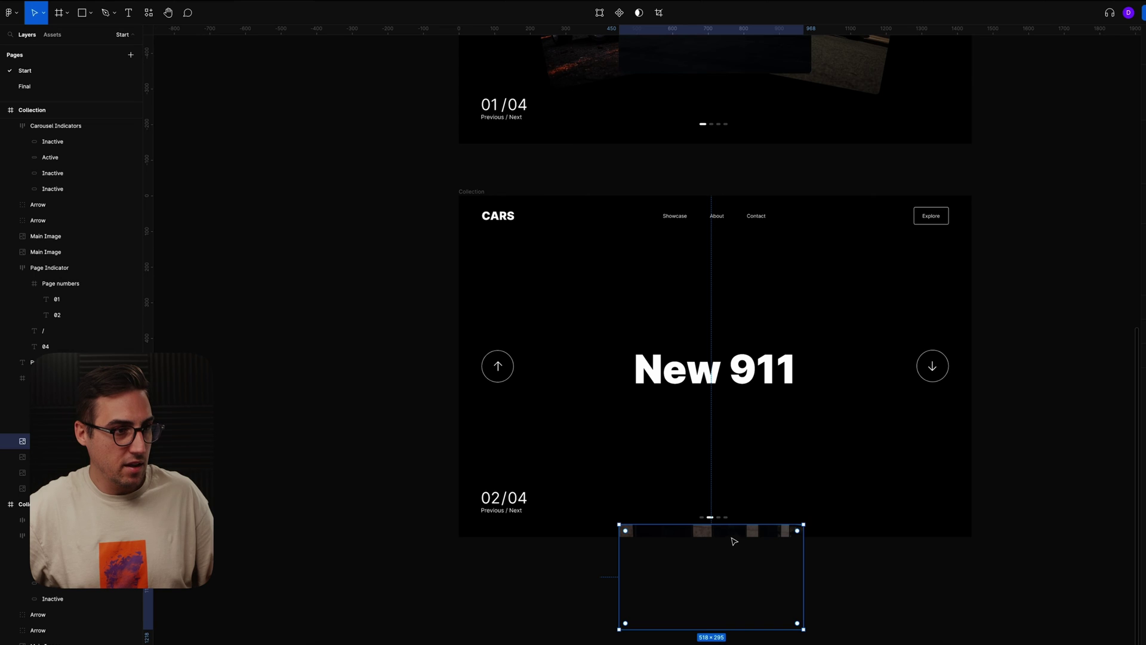
pyautogui.moveTo(738, 528); pyautogui.dragTo(577, 209)
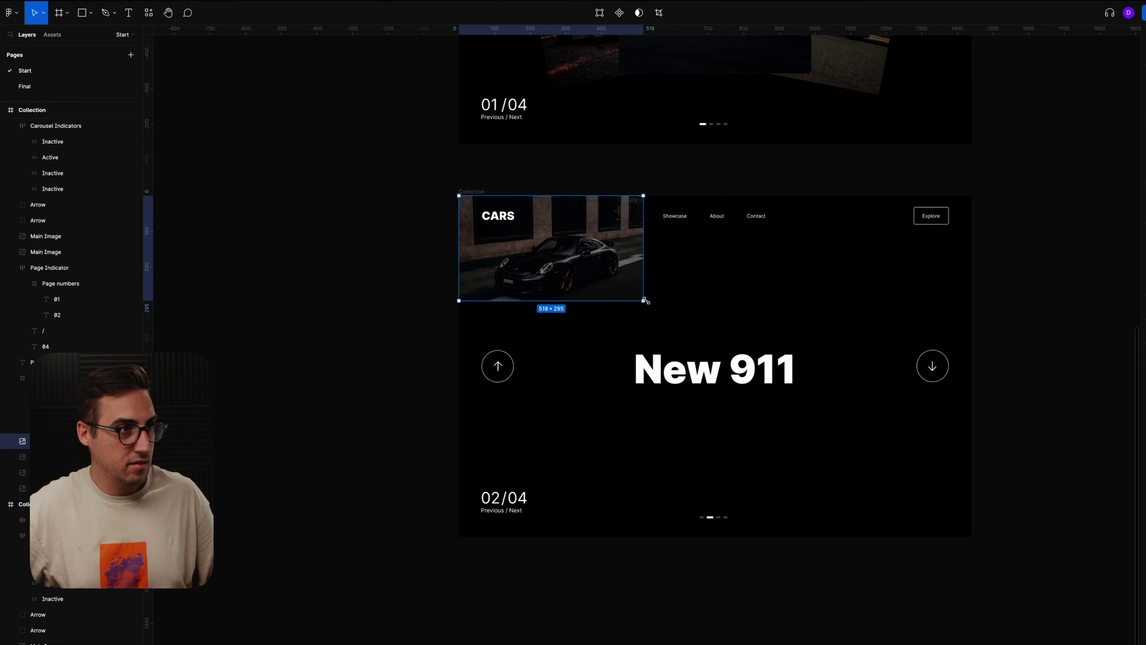
pyautogui.moveTo(649, 300); pyautogui.dragTo(971, 469)
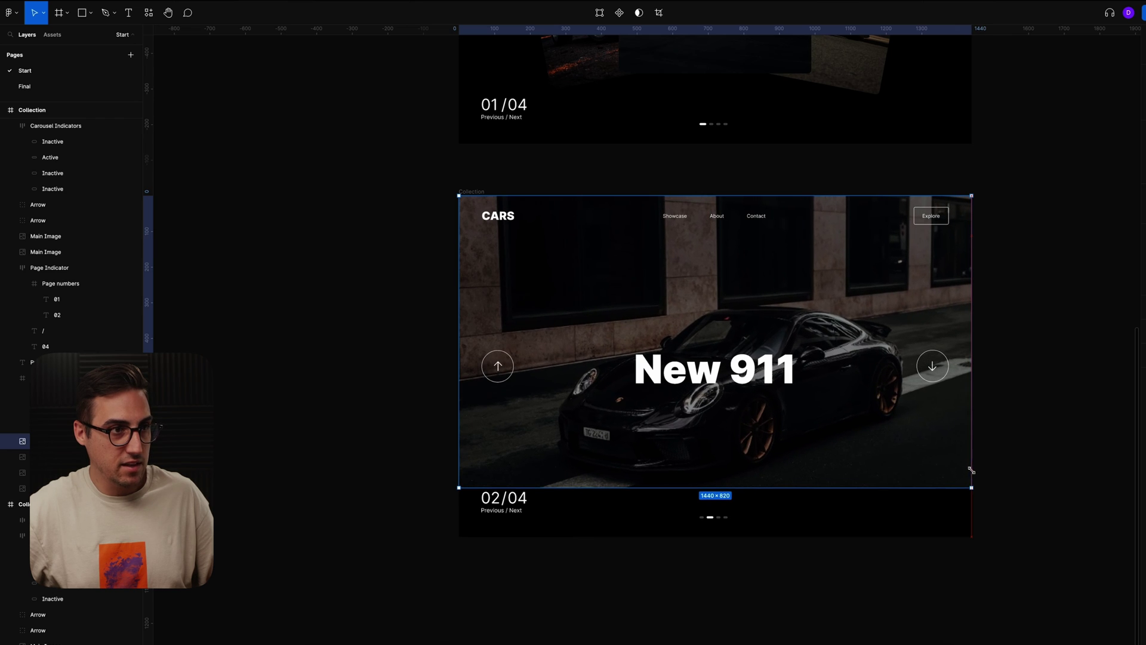
pyautogui.moveTo(825, 489); pyautogui.dragTo(828, 536)
pyautogui.keyDown('ctrl'); pyautogui.scroll(5, 710, 453); pyautogui.keyUp('ctrl')
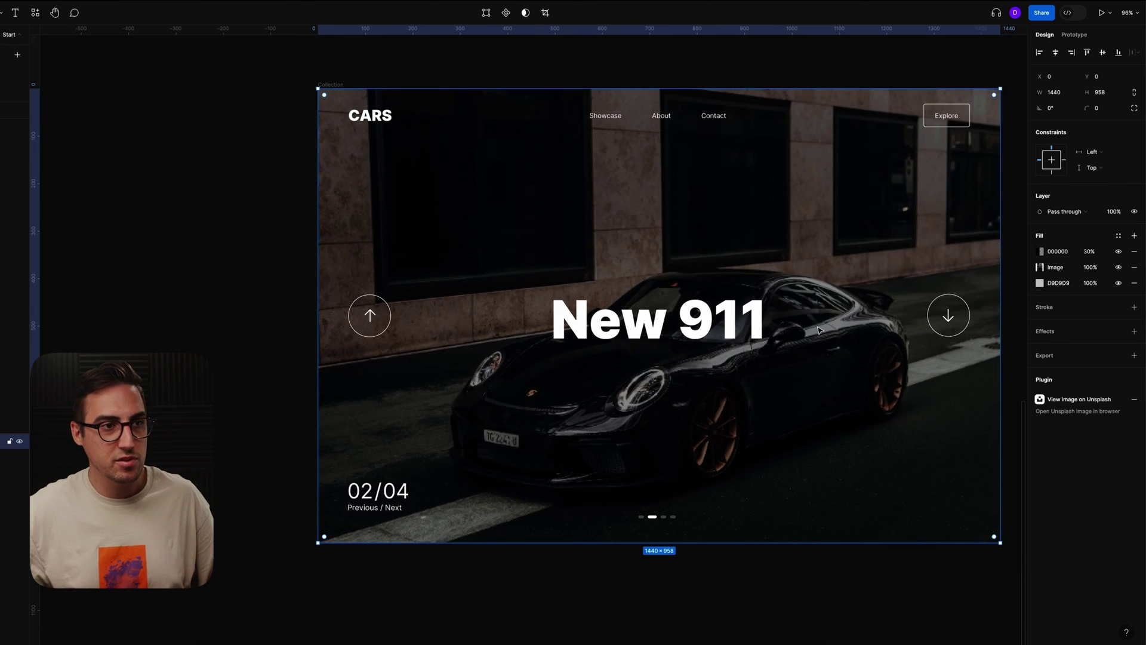
pyautogui.scroll(-3, 806, 344)
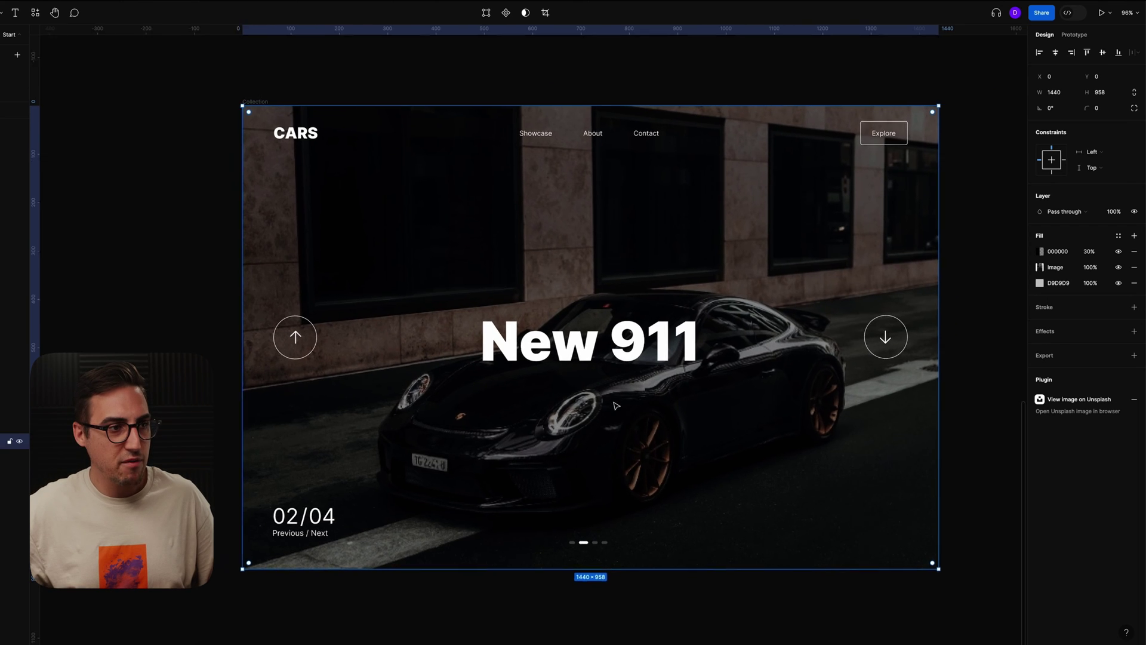
# Search the Unsplash plugin for "porsche" and fill the Secondary Image with the photo of the black car beside the stone building.
pyautogui.scroll(5, 612, 403)
pyautogui.scroll(-5, 636, 410)
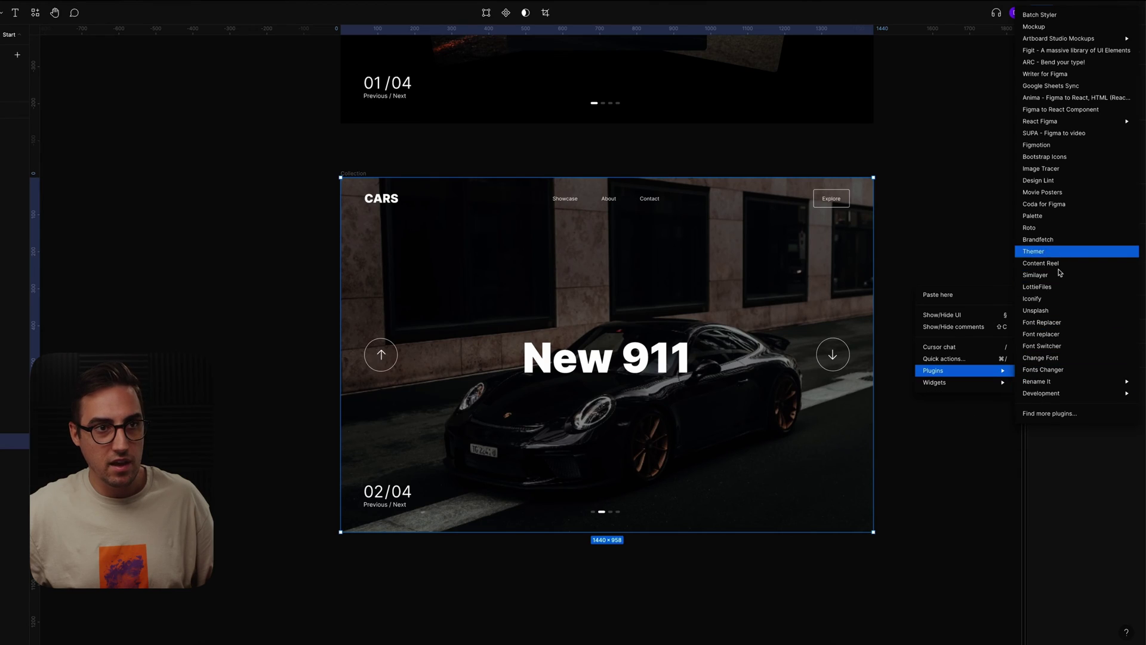
pyautogui.click(1059, 310)
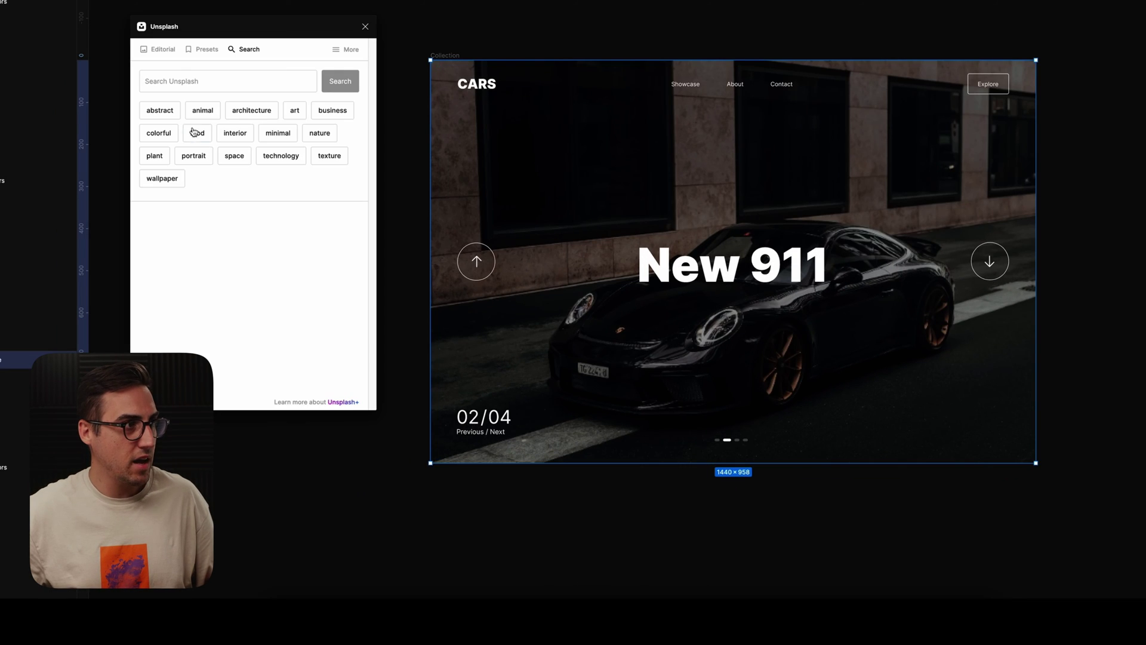
pyautogui.click(186, 80)
pyautogui.write('po')
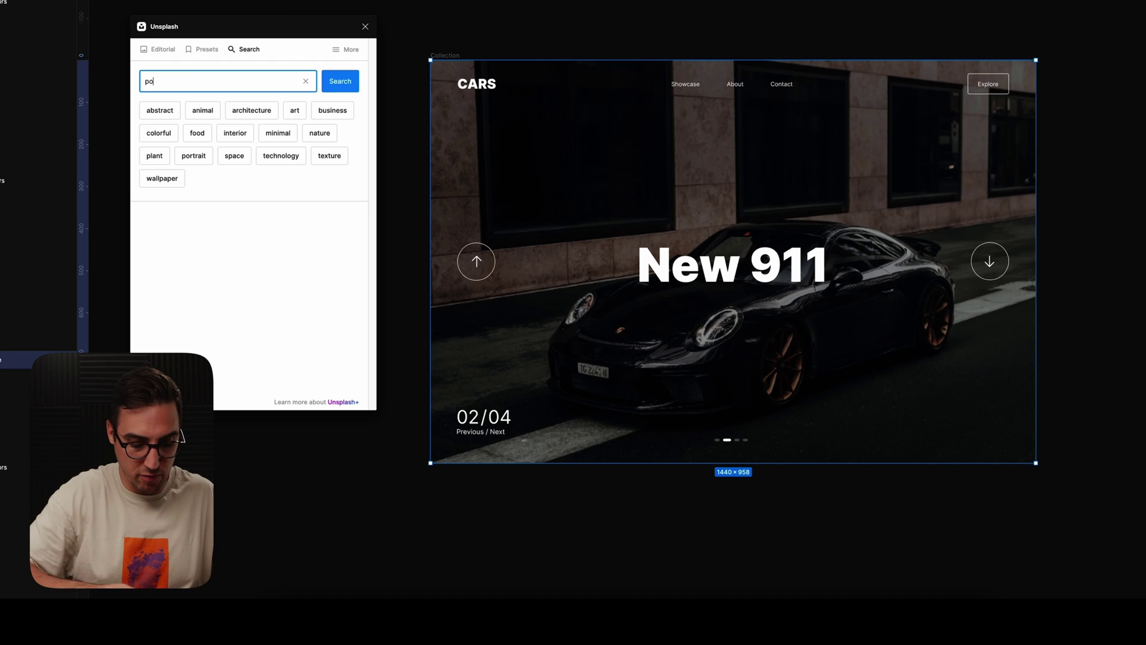
pyautogui.write('rche')
pyautogui.press('Return')
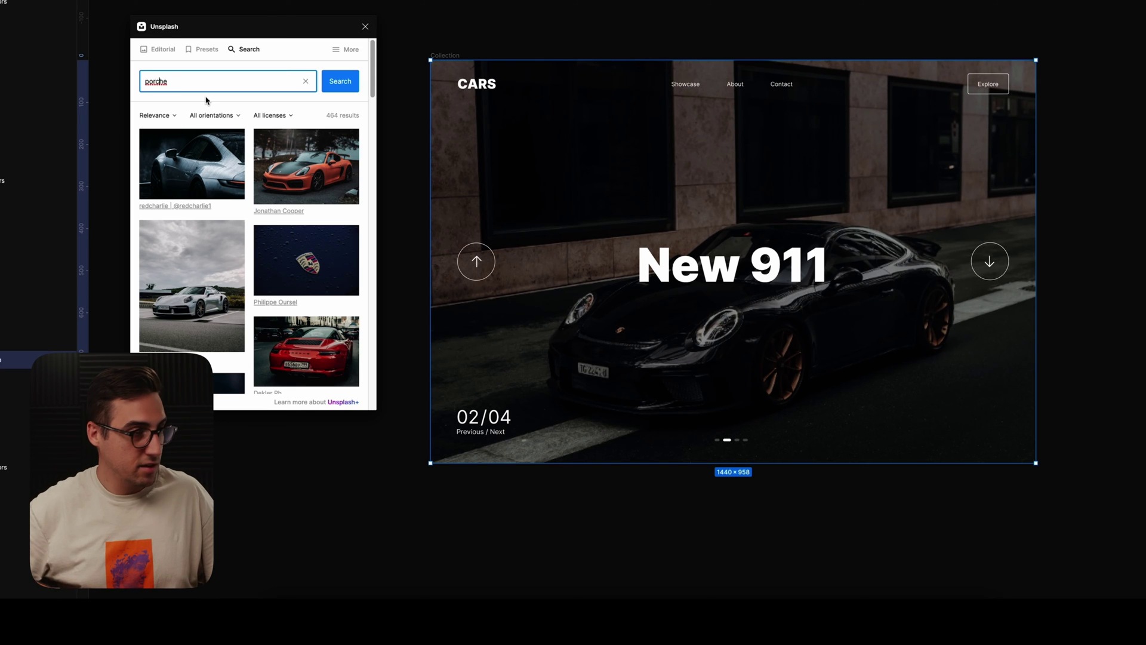
pyautogui.press('Return')
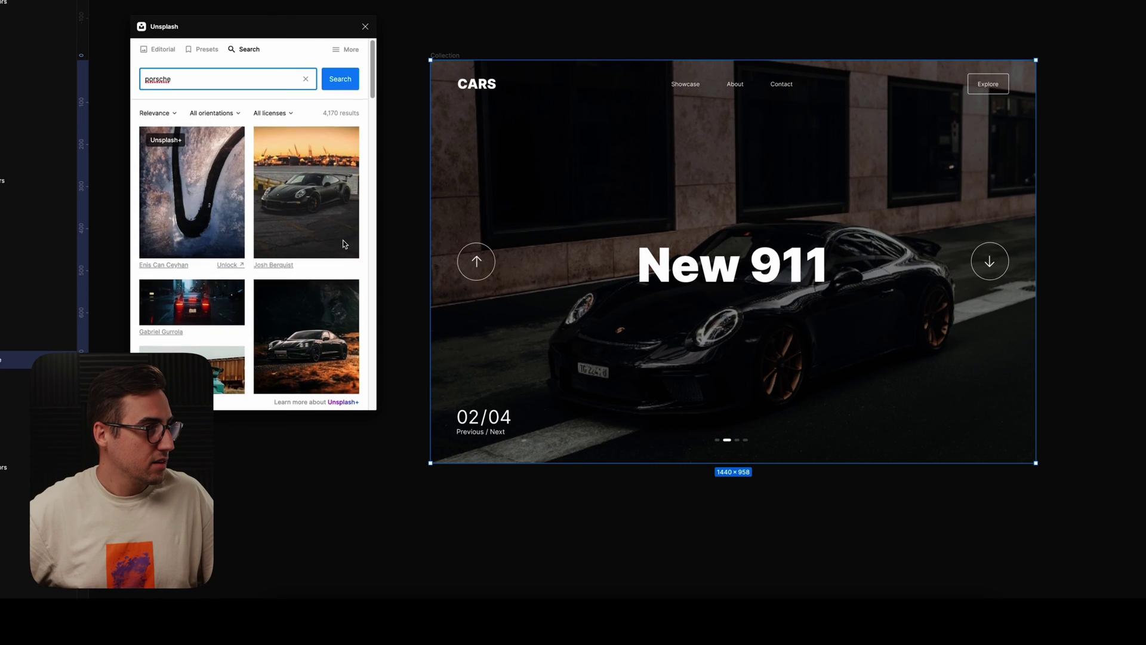
pyautogui.scroll(-5, 344, 242)
pyautogui.scroll(-10, 344, 242)
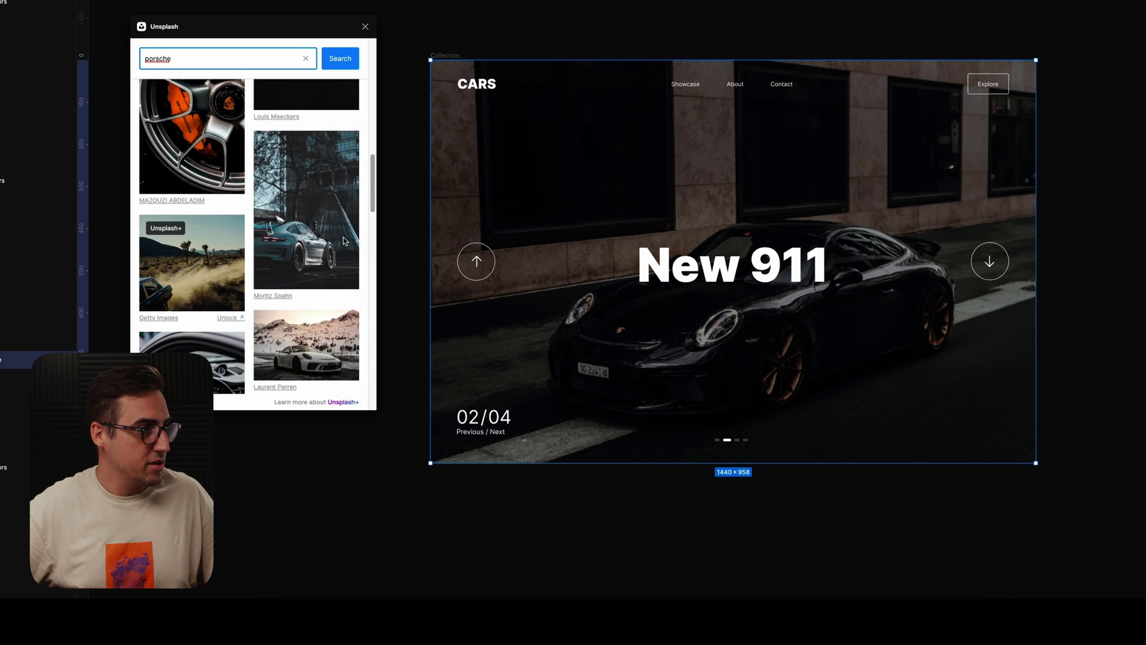
pyautogui.scroll(-10, 344, 242)
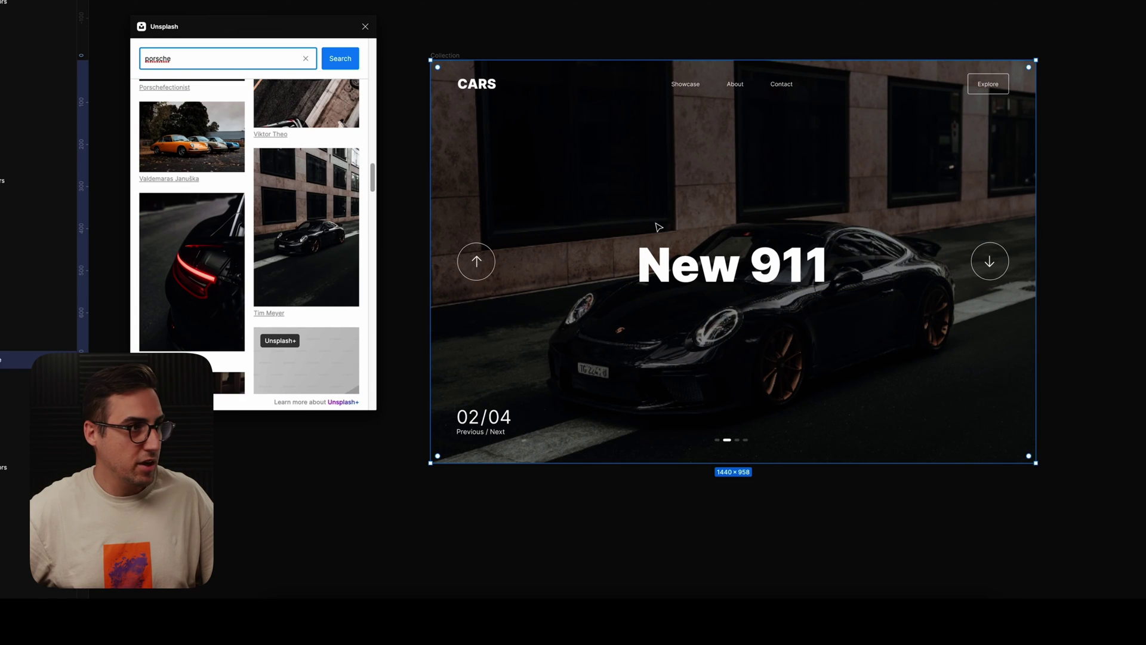
pyautogui.click(317, 238)
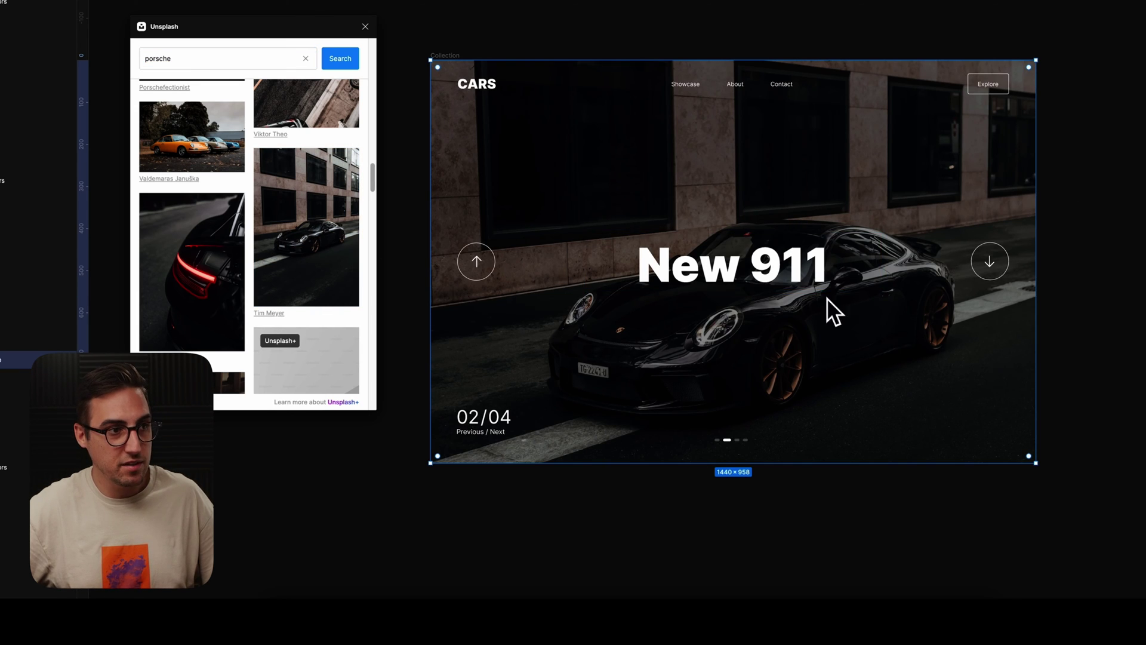
pyautogui.scroll(5, 733, 312)
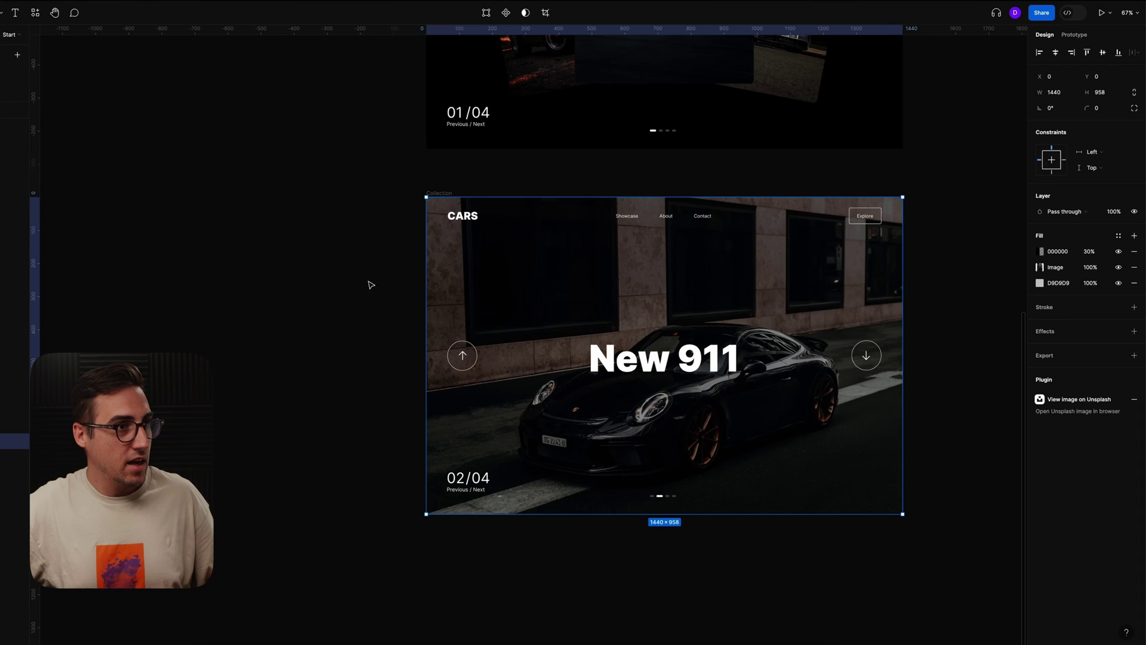
pyautogui.scroll(-2, 350, 264)
pyautogui.scroll(4, 597, 358)
pyautogui.scroll(-3, 778, 391)
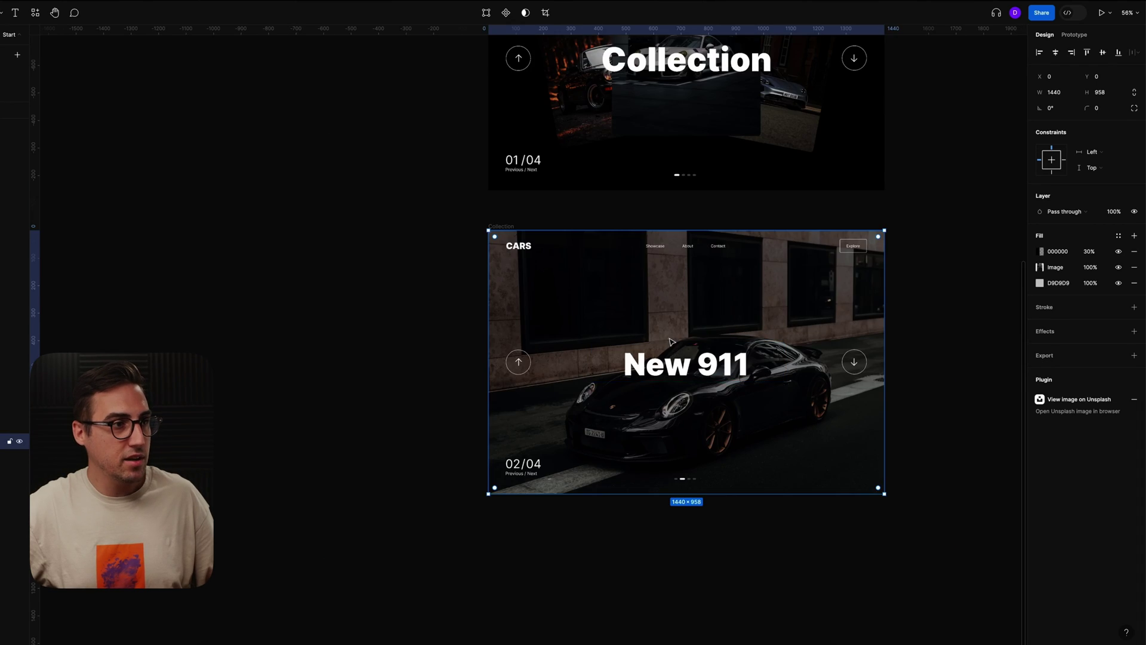
pyautogui.scroll(3, 598, 449)
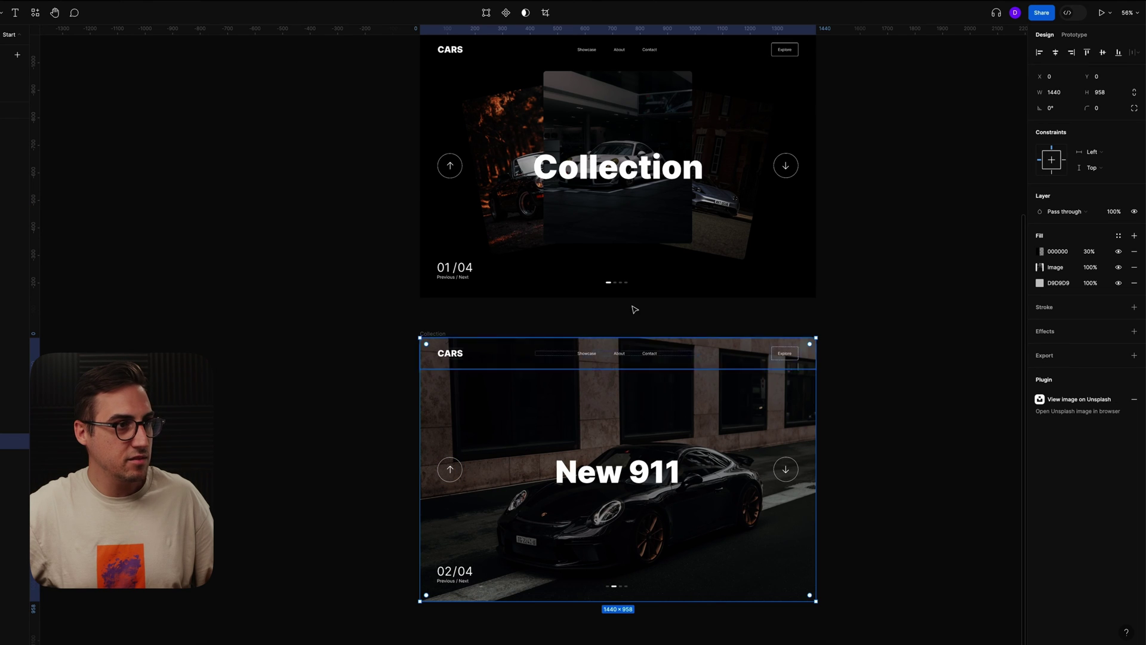
pyautogui.scroll(3, 601, 304)
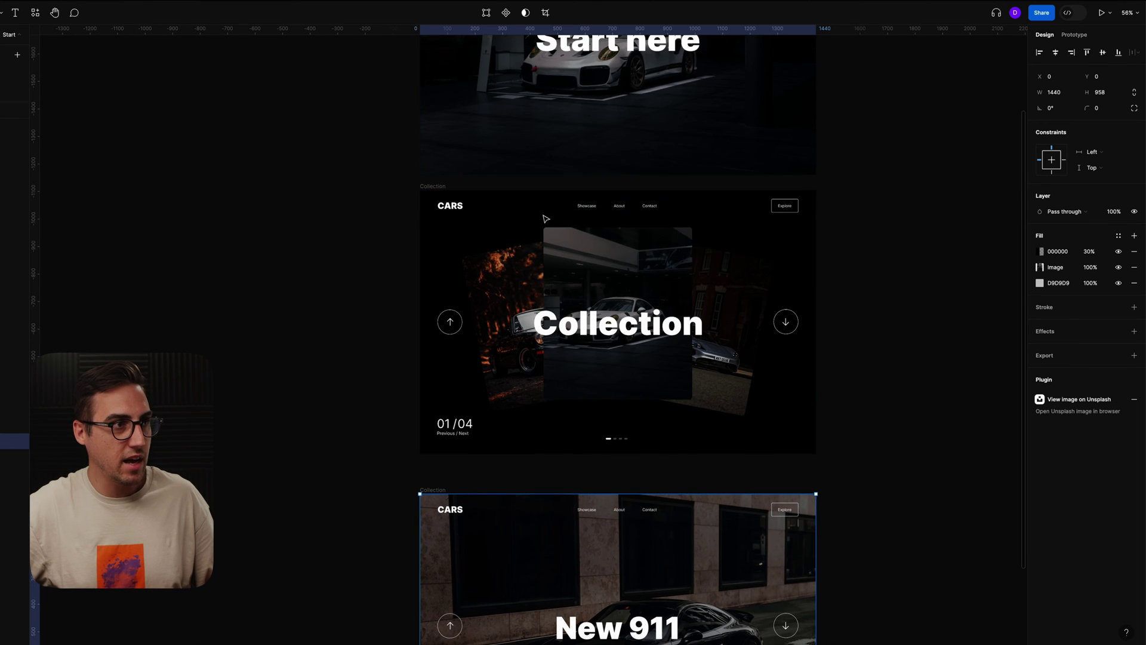
# Link the New 911 slide's up arrow to the Collection slide on click, using Smart animate with a custom 3000 ms curve.
pyautogui.scroll(-3, 512, 343)
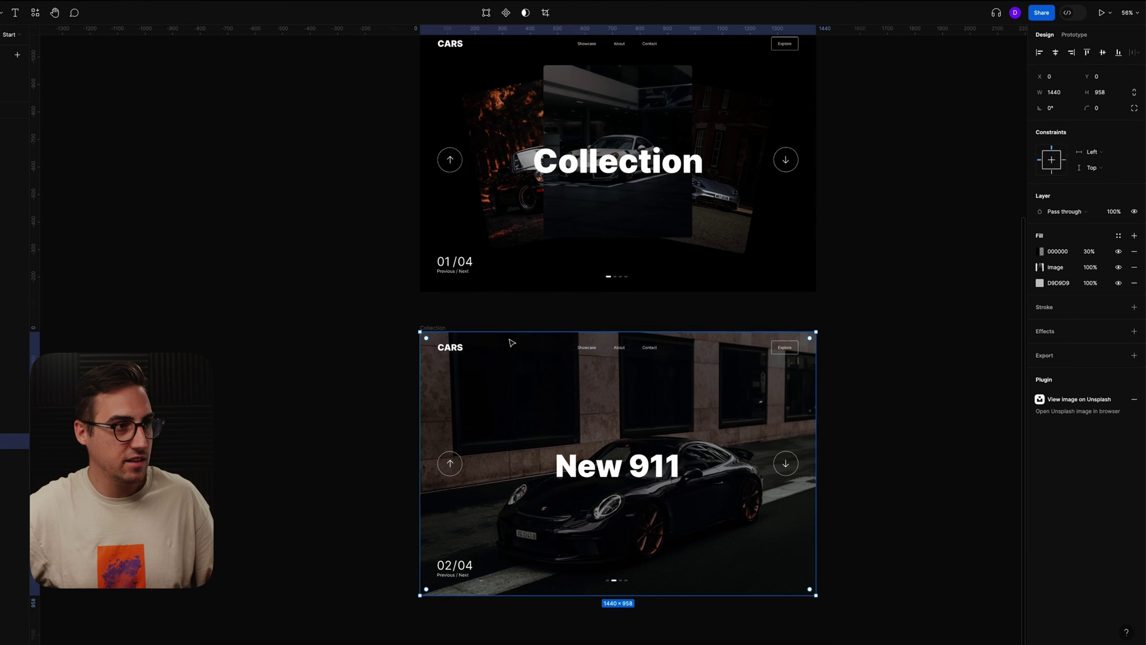
pyautogui.click(460, 461)
pyautogui.click(1072, 35)
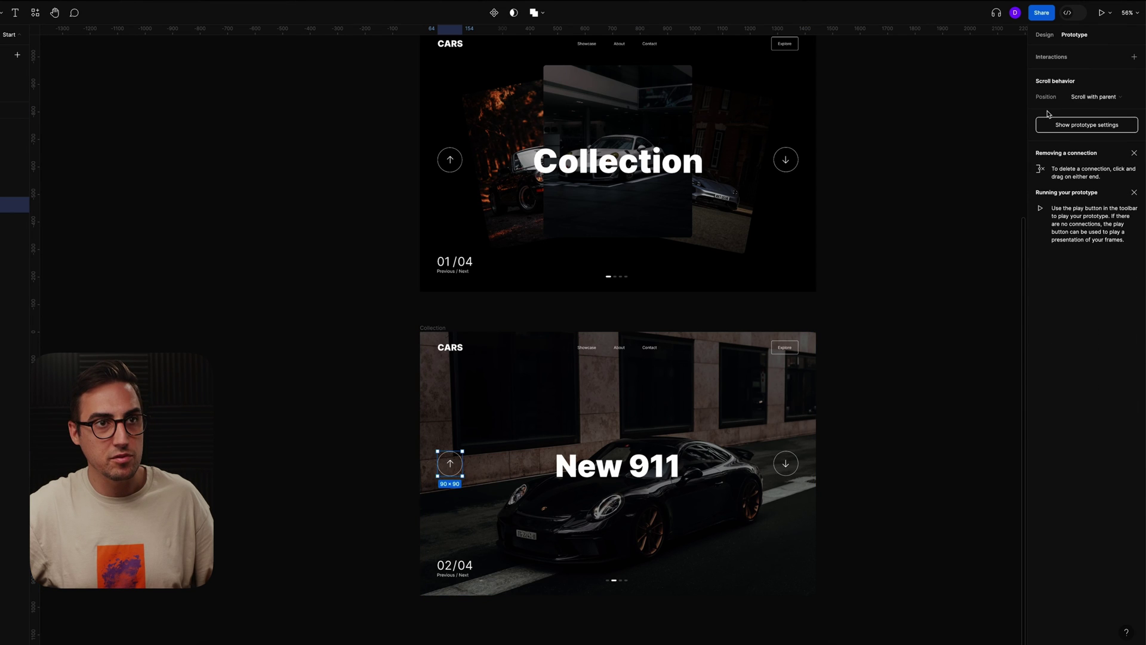
pyautogui.moveTo(450, 451); pyautogui.dragTo(503, 282)
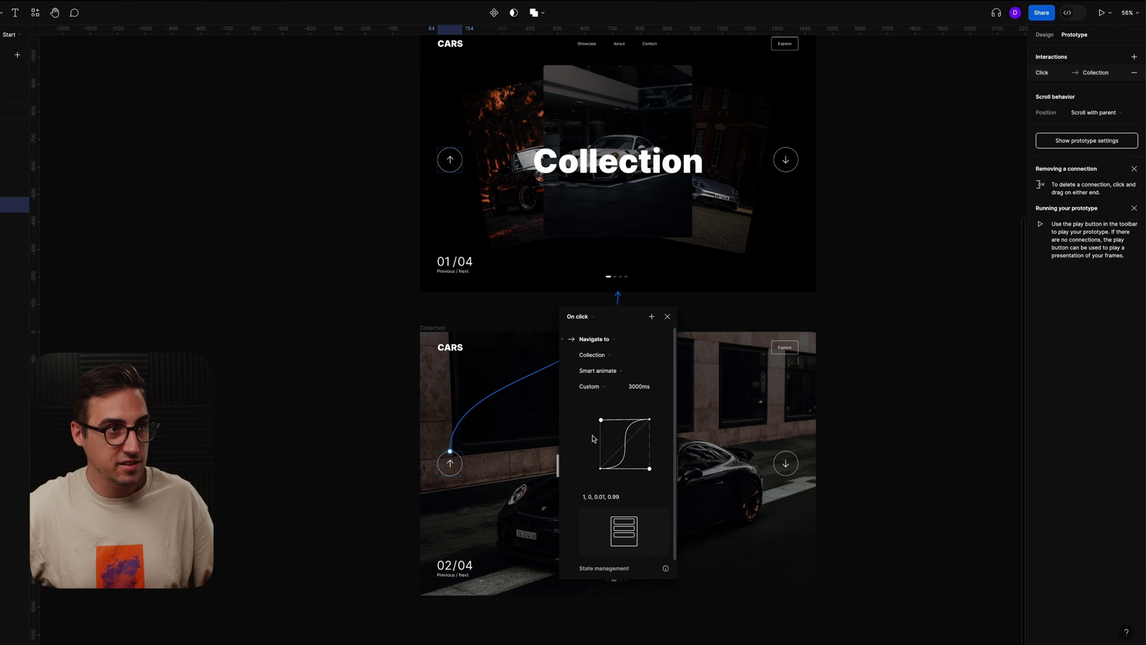
pyautogui.scroll(1, 788, 271)
pyautogui.press('Escape')
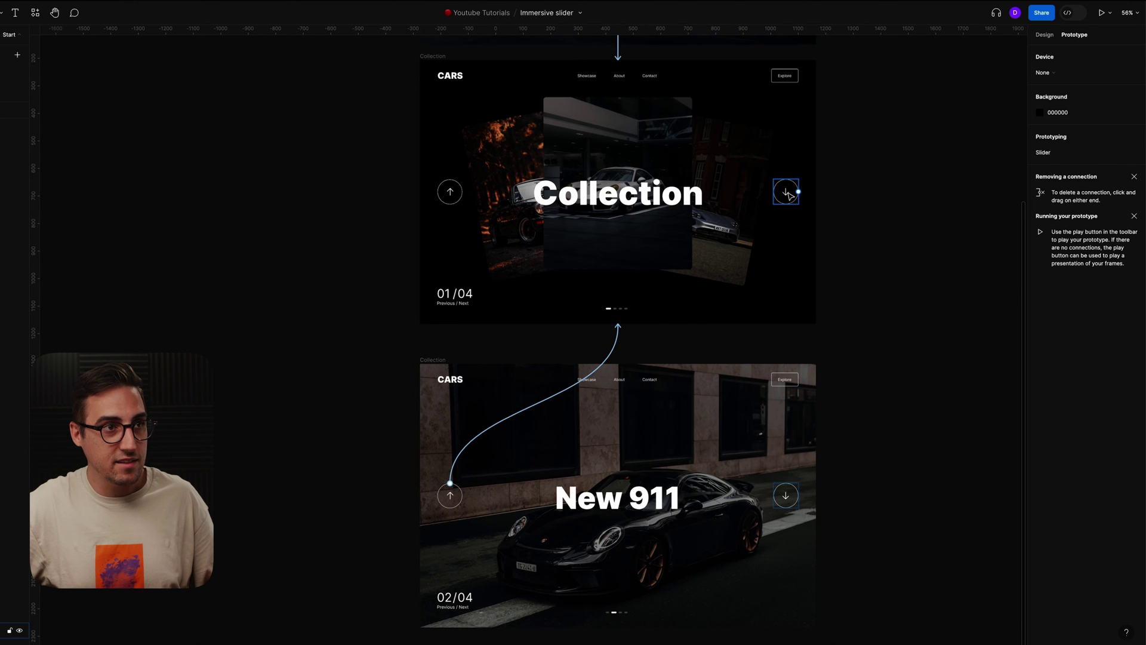
# Link the Collection slide's down arrow to the New 911 slide and its up arrow to the Start here slide, on click with Smart animate.
pyautogui.click(789, 195)
pyautogui.moveTo(789, 318); pyautogui.dragTo(783, 385)
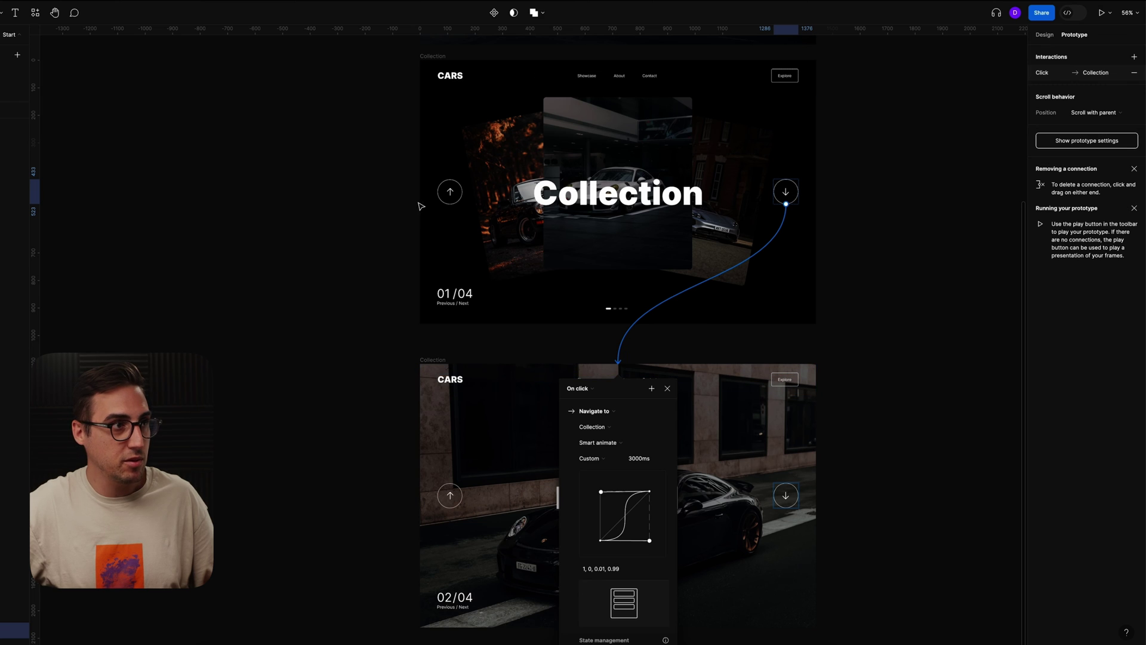
pyautogui.click(452, 192)
pyautogui.scroll(4, 463, 299)
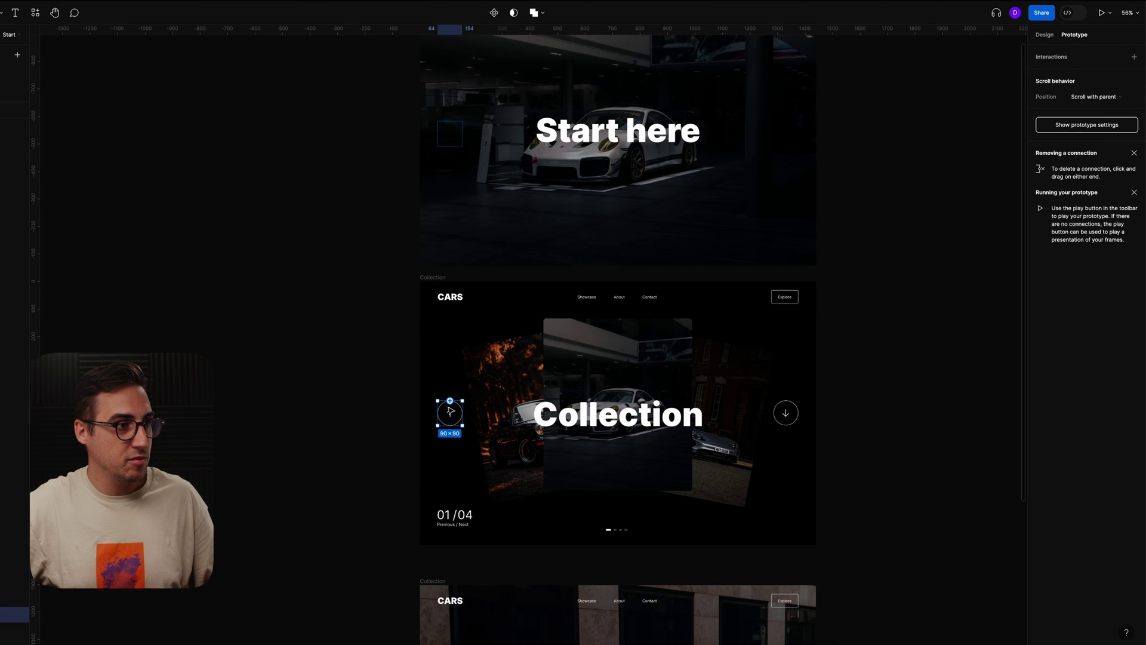
pyautogui.moveTo(450, 401); pyautogui.dragTo(583, 209)
pyautogui.scroll(3, 597, 239)
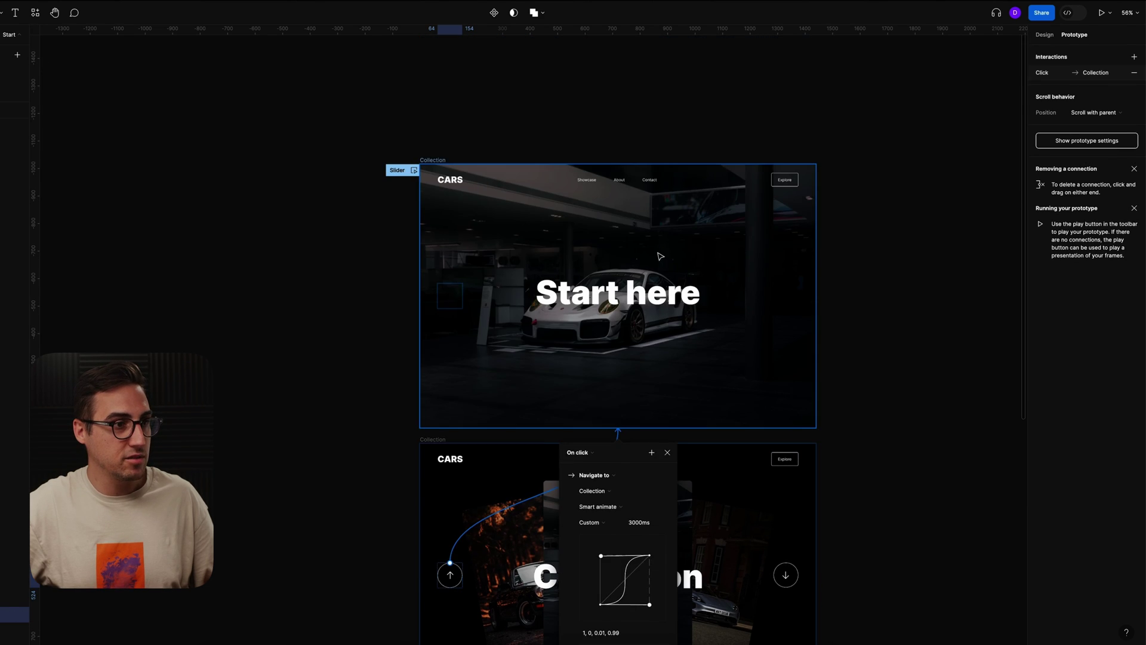
pyautogui.scroll(-2, 738, 454)
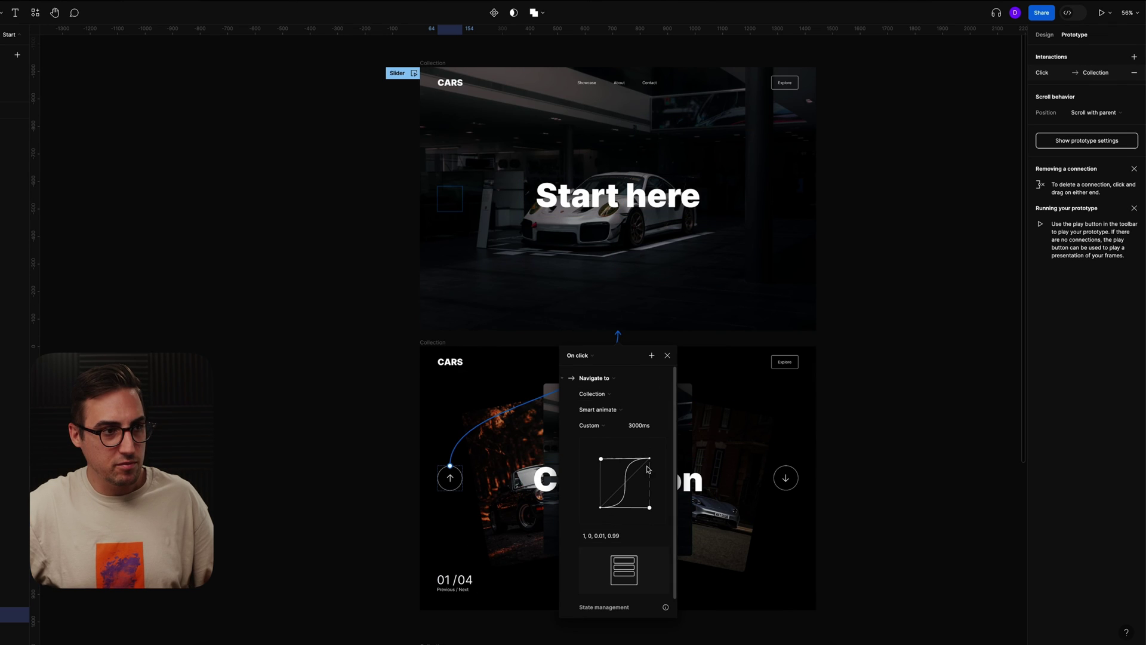
pyautogui.scroll(-1, 654, 430)
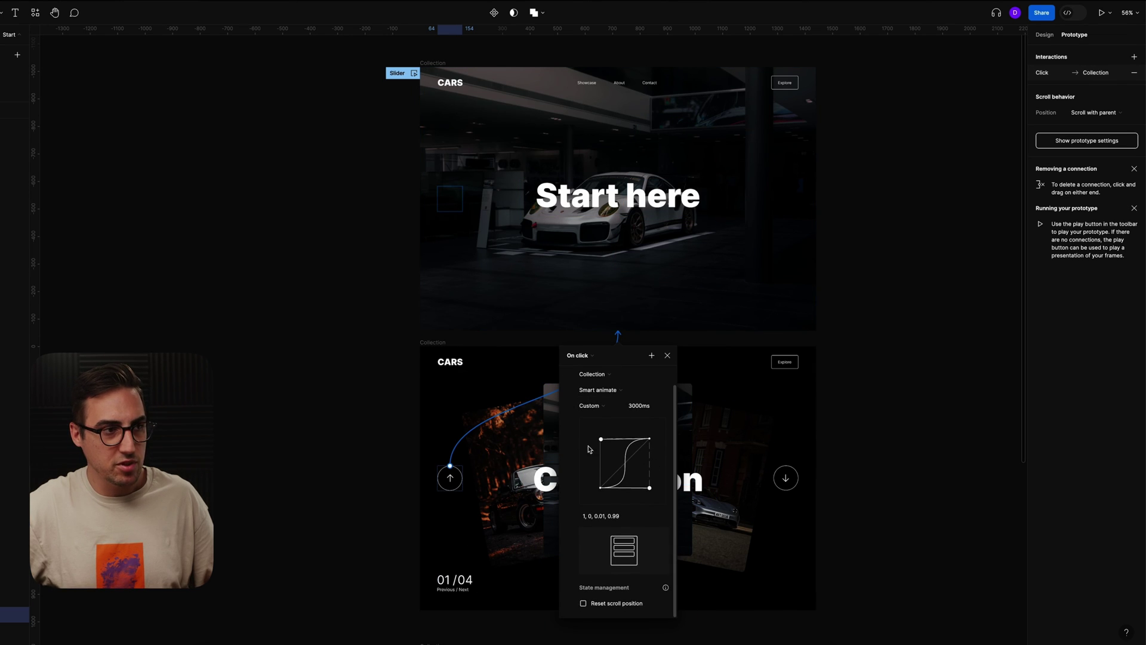
pyautogui.scroll(1, 618, 434)
pyautogui.click(888, 321)
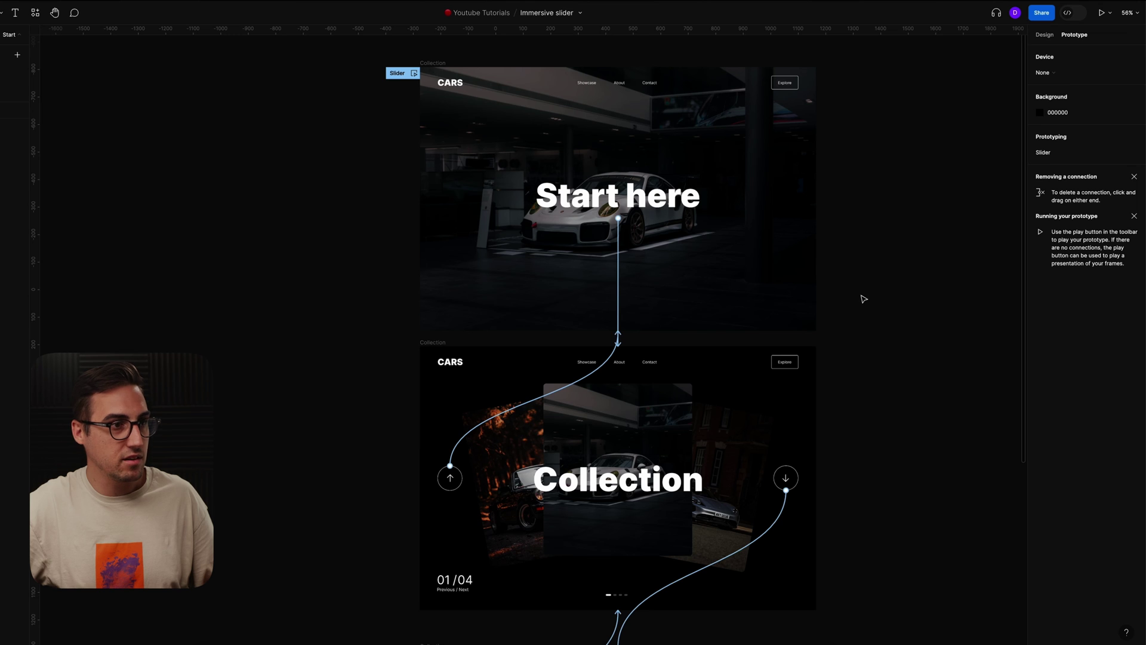
# Preview the prototype from the Start here slide, advancing through Collection to New 911 and going back with the up arrows.
pyautogui.scroll(3, 859, 297)
pyautogui.click(434, 223)
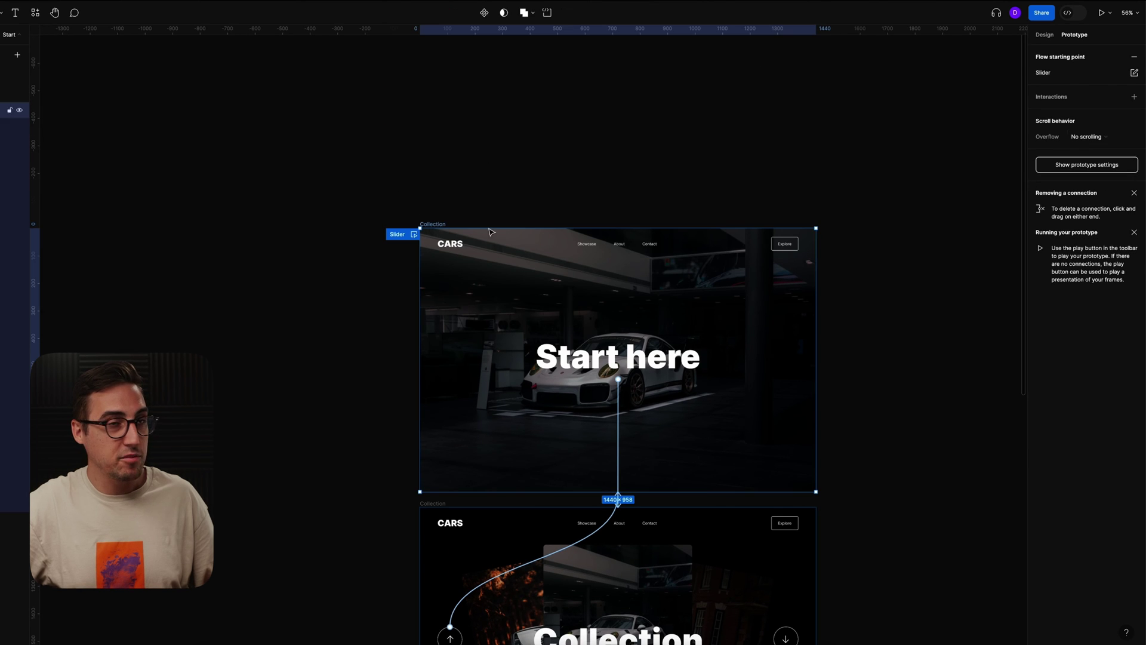
pyautogui.click(1101, 13)
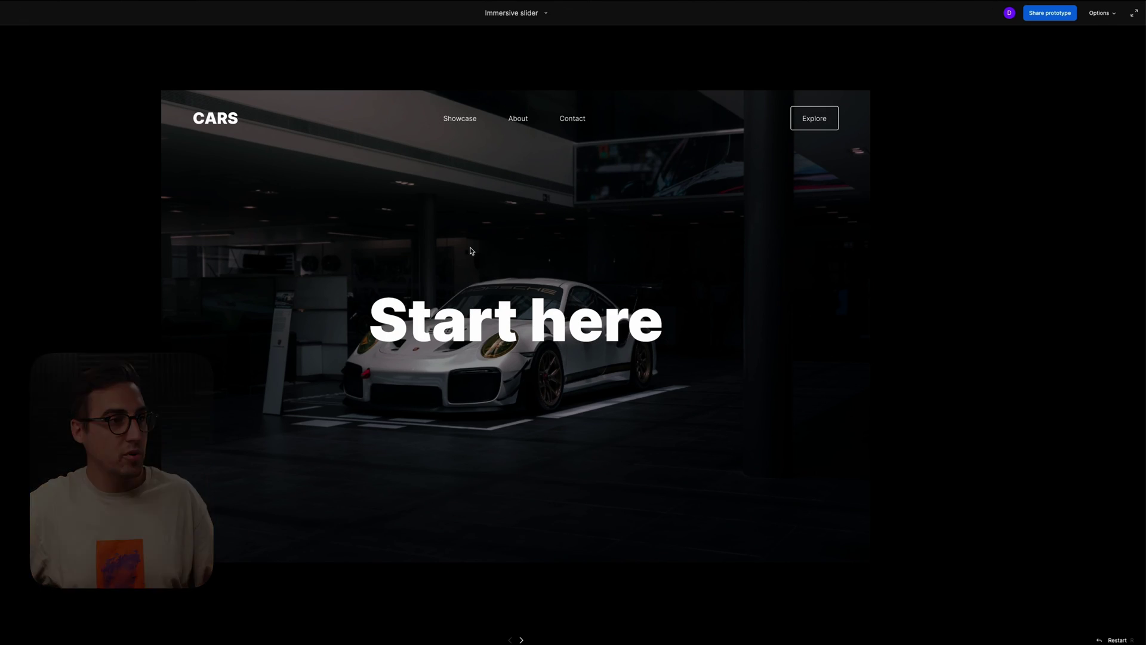
pyautogui.click(584, 322)
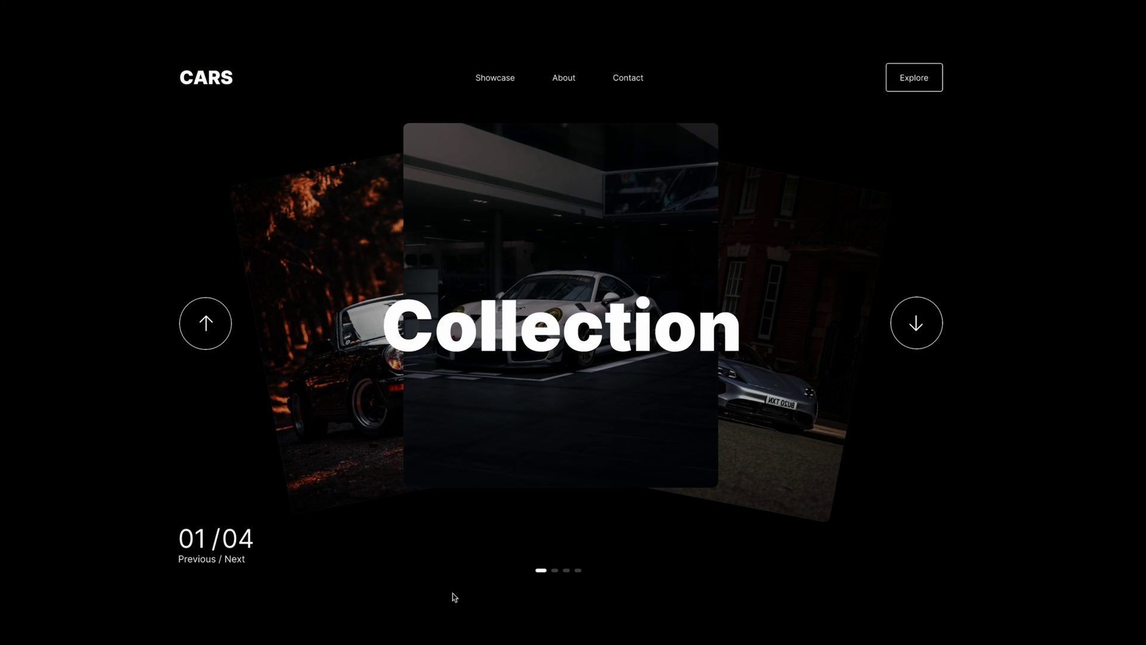
pyautogui.click(917, 327)
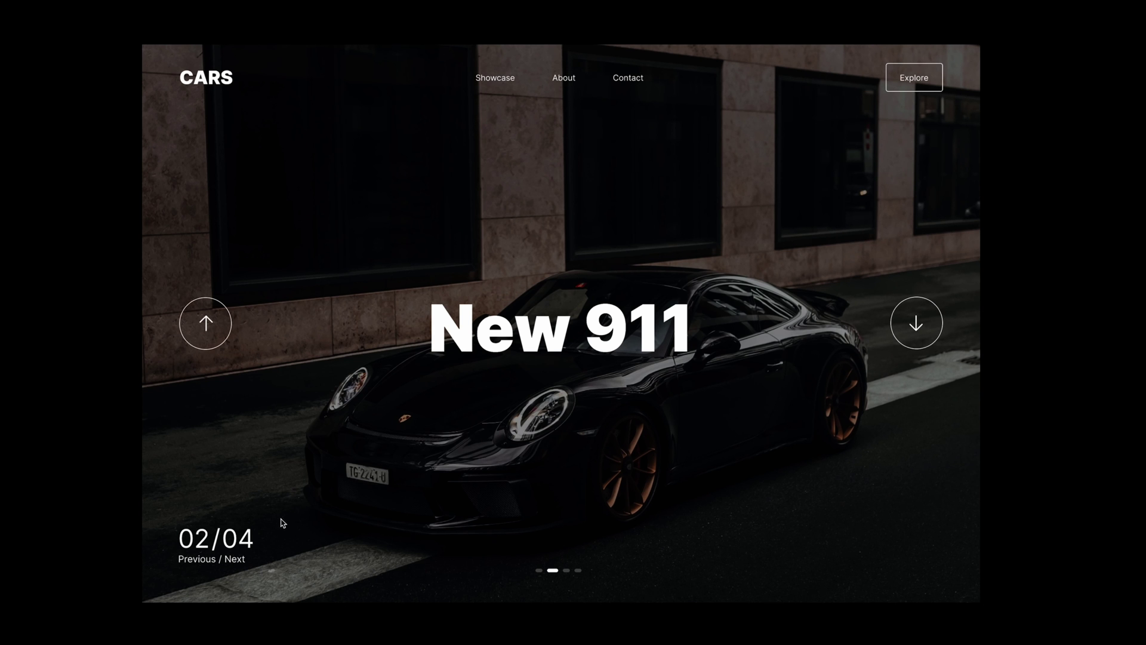
pyautogui.click(206, 323)
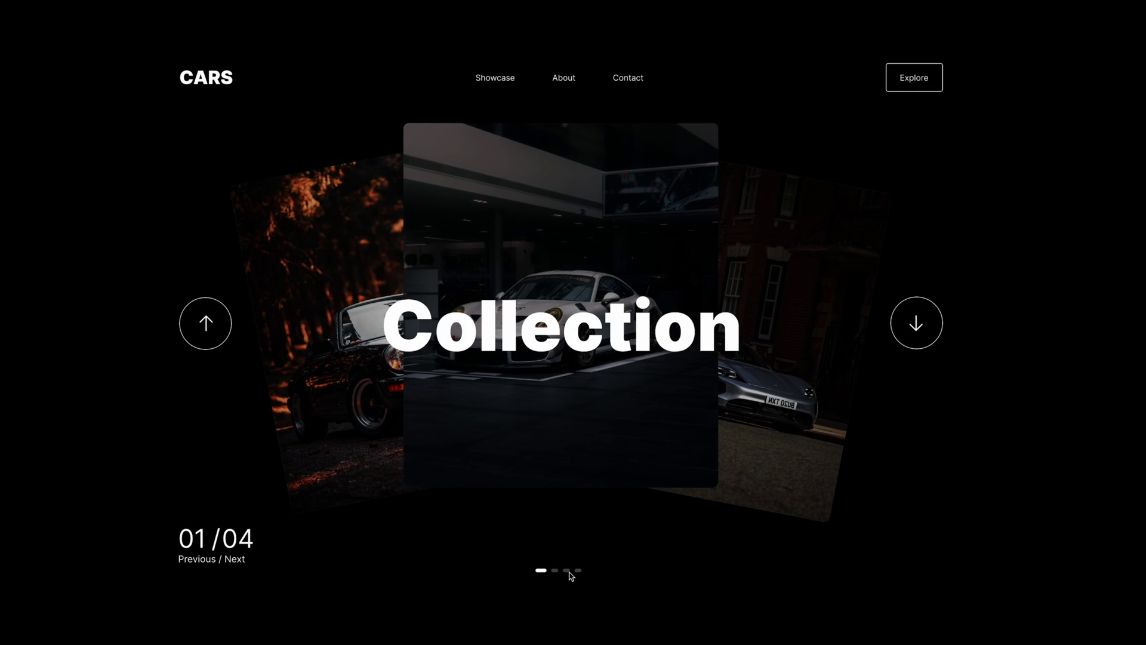
pyautogui.click(421, 332)
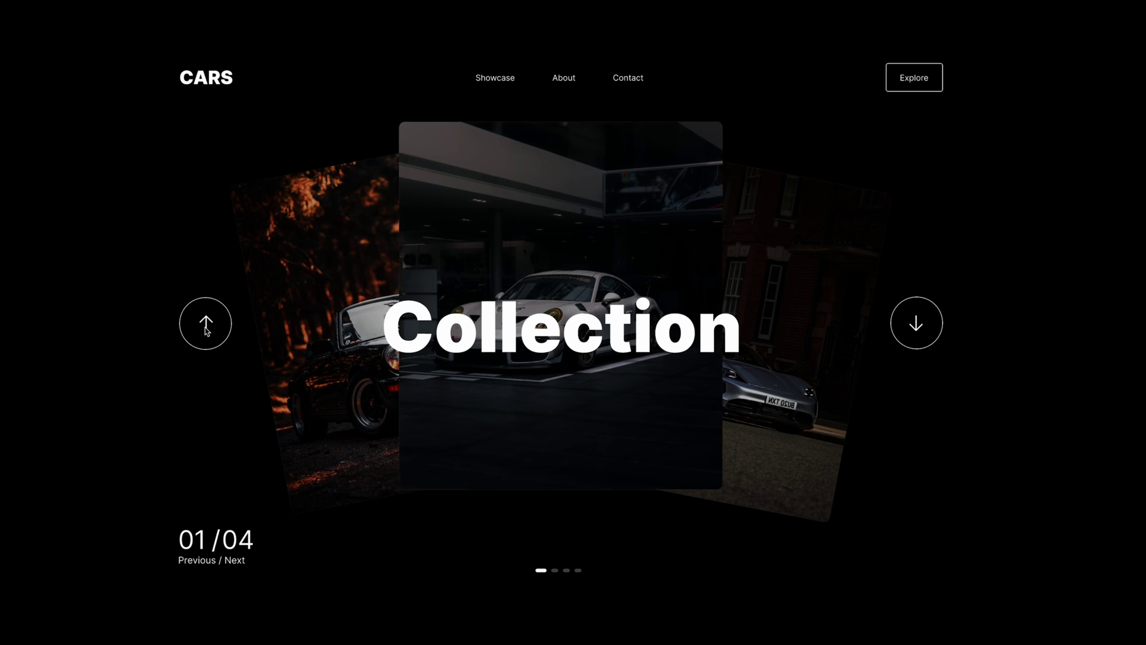